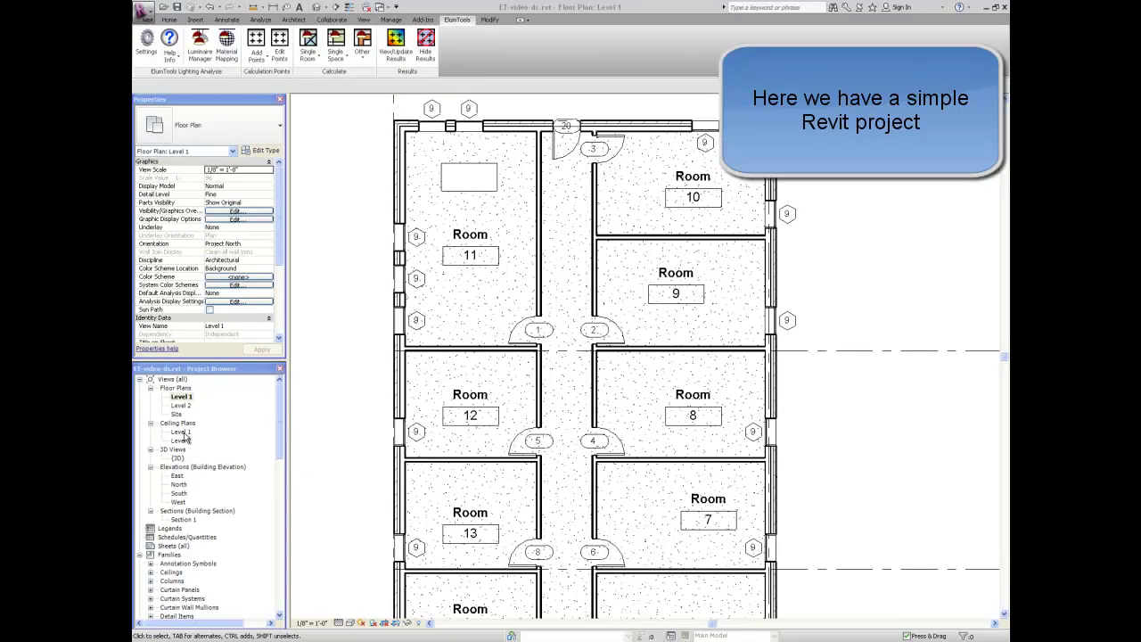
- List all luminaire families, unused included, and show the 2'x2'(2 Lamp) - 120V troffer's zlf1.ies data
double_click(183, 432)
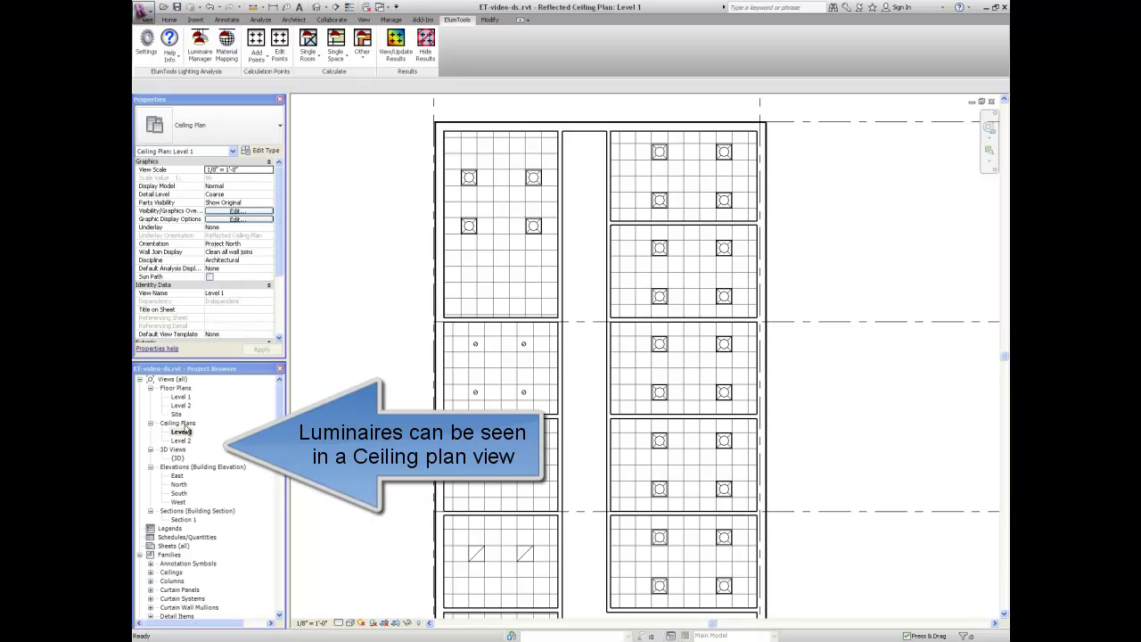
double_click(181, 398)
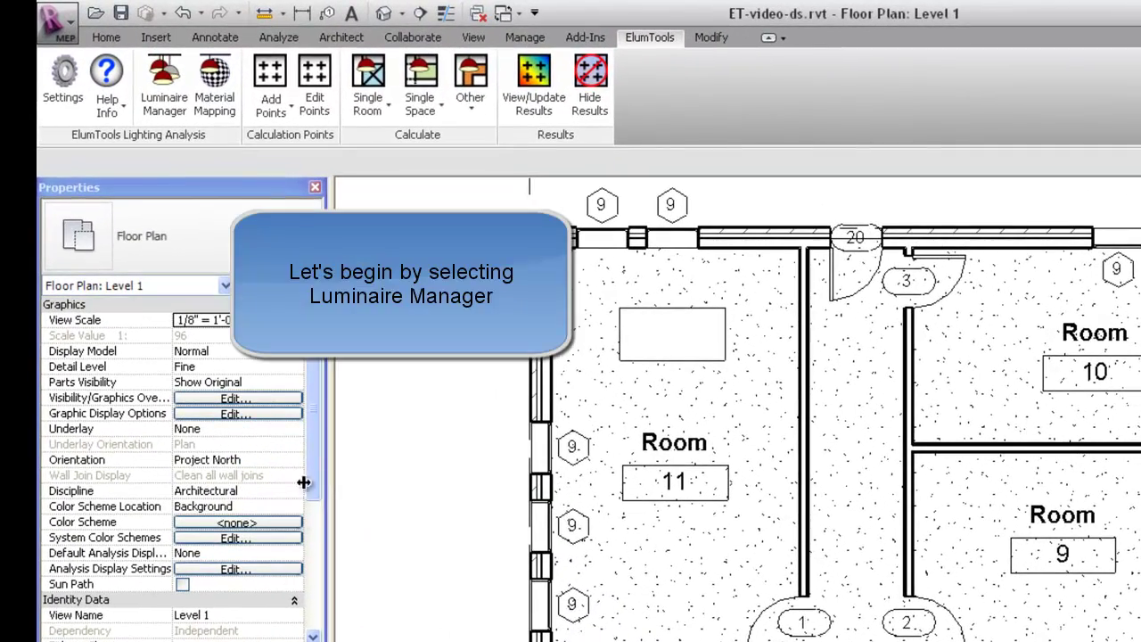
click(174, 94)
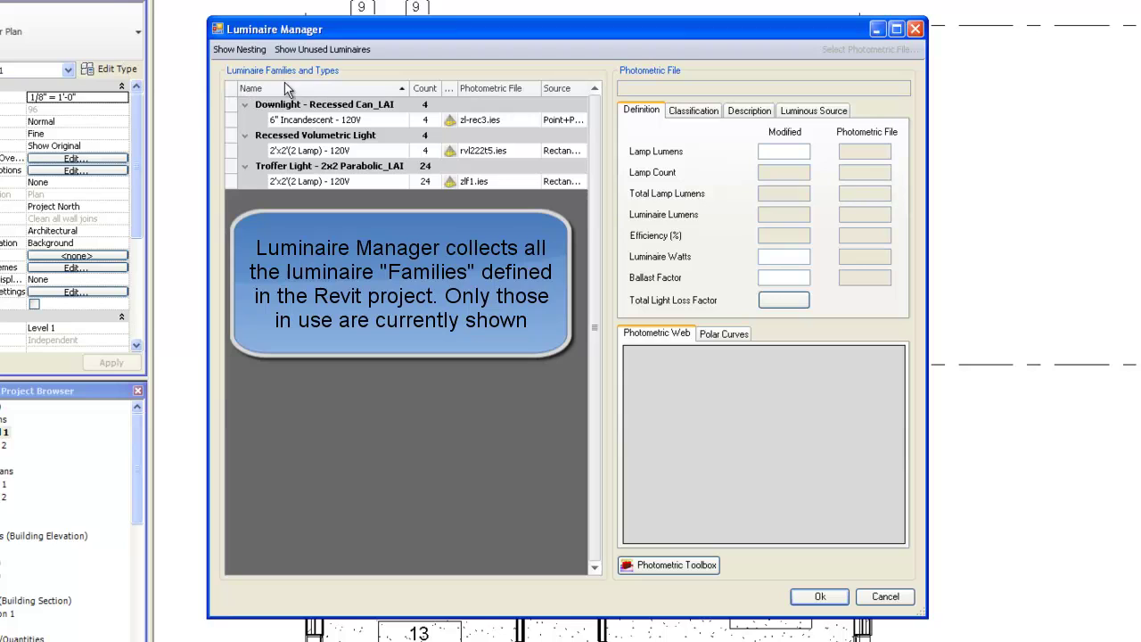
click(321, 53)
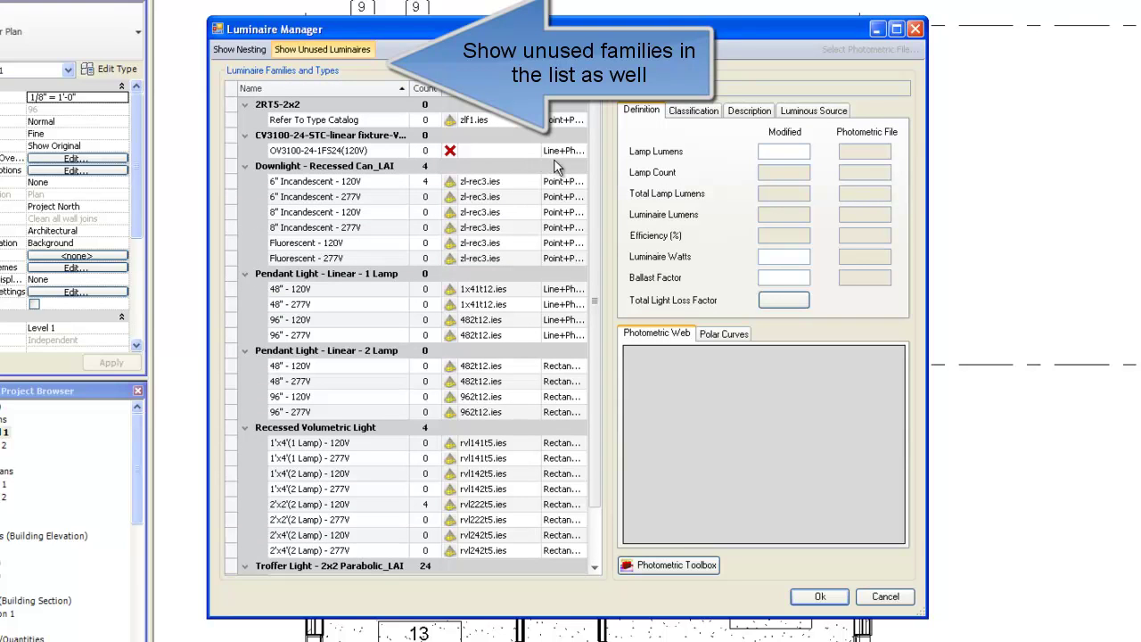
drag(592, 171, 601, 274)
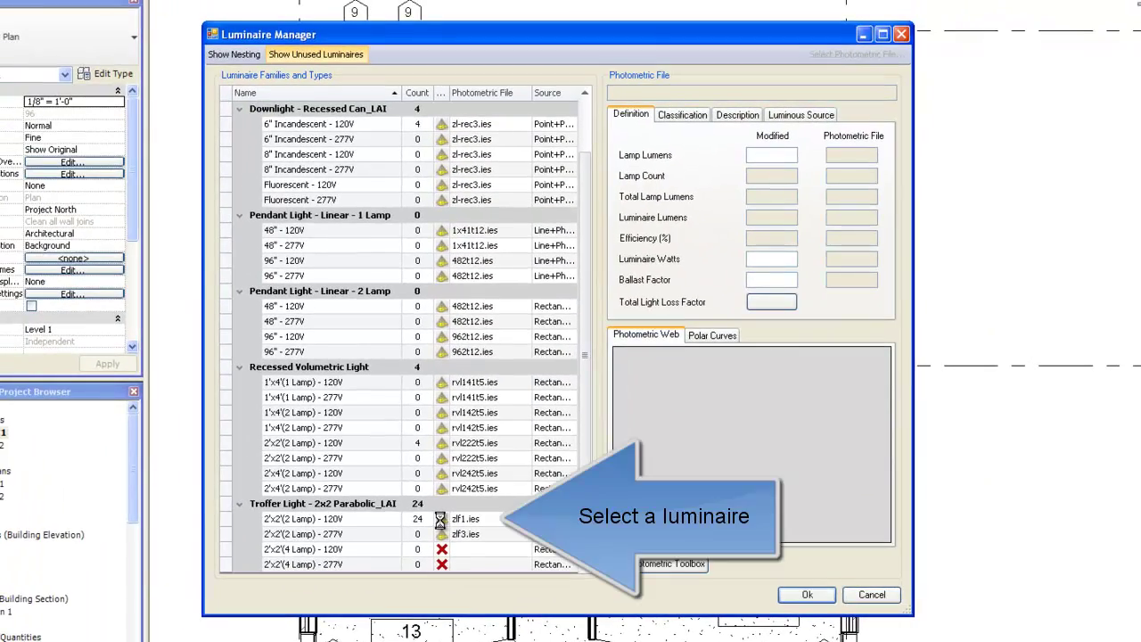
click(439, 520)
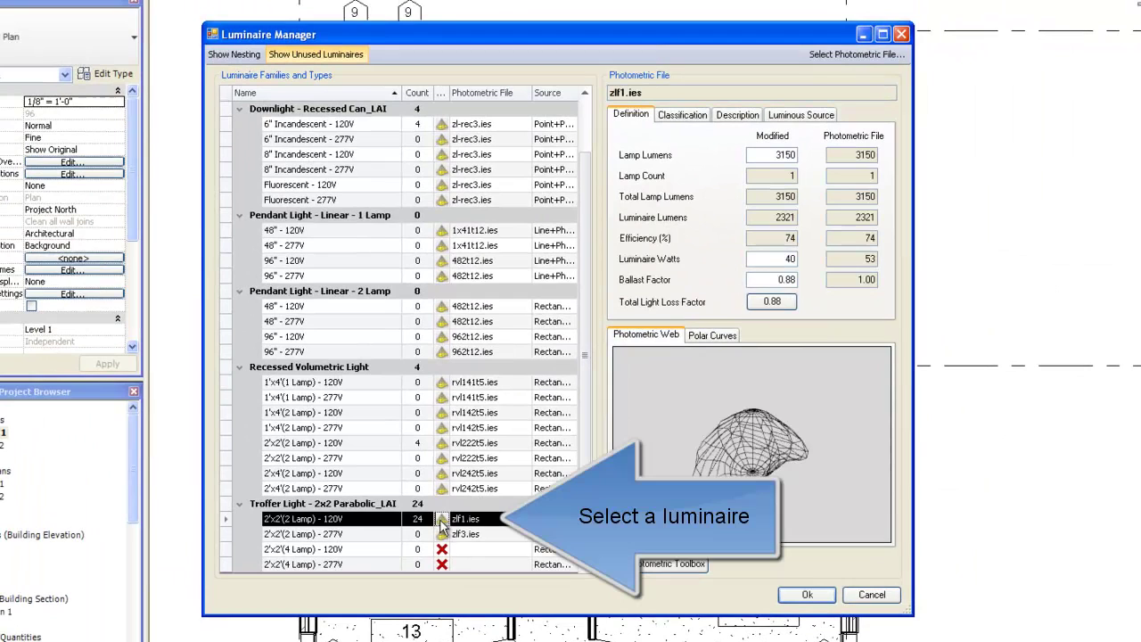
- Show the troffer's polar curves and check its 3150 lumens, 40 W and light loss factor
click(705, 338)
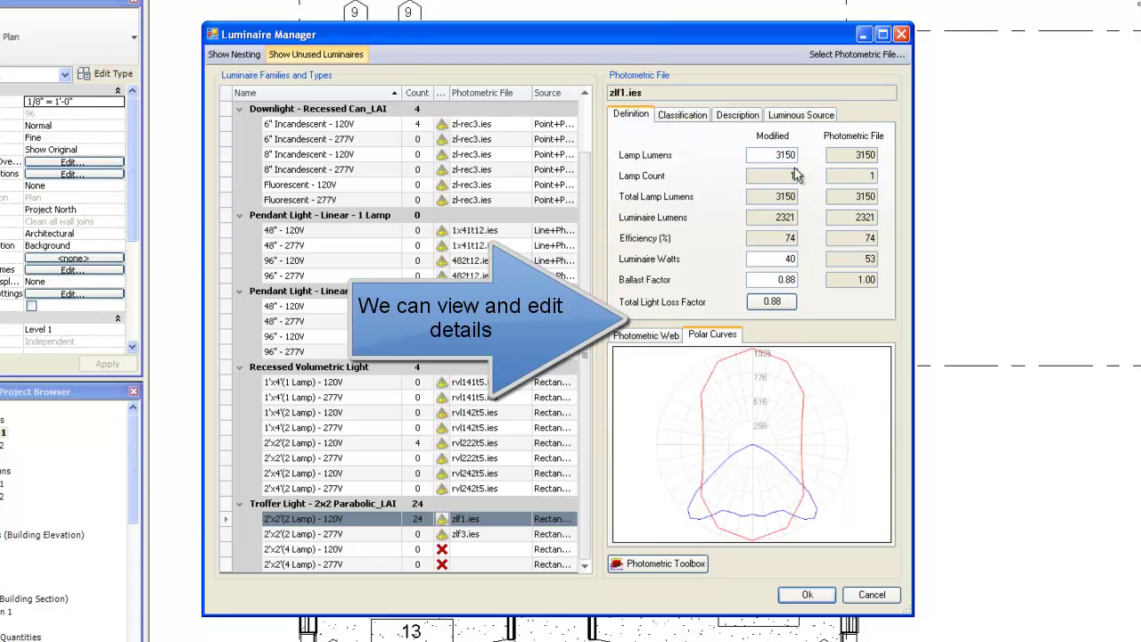
double_click(788, 155)
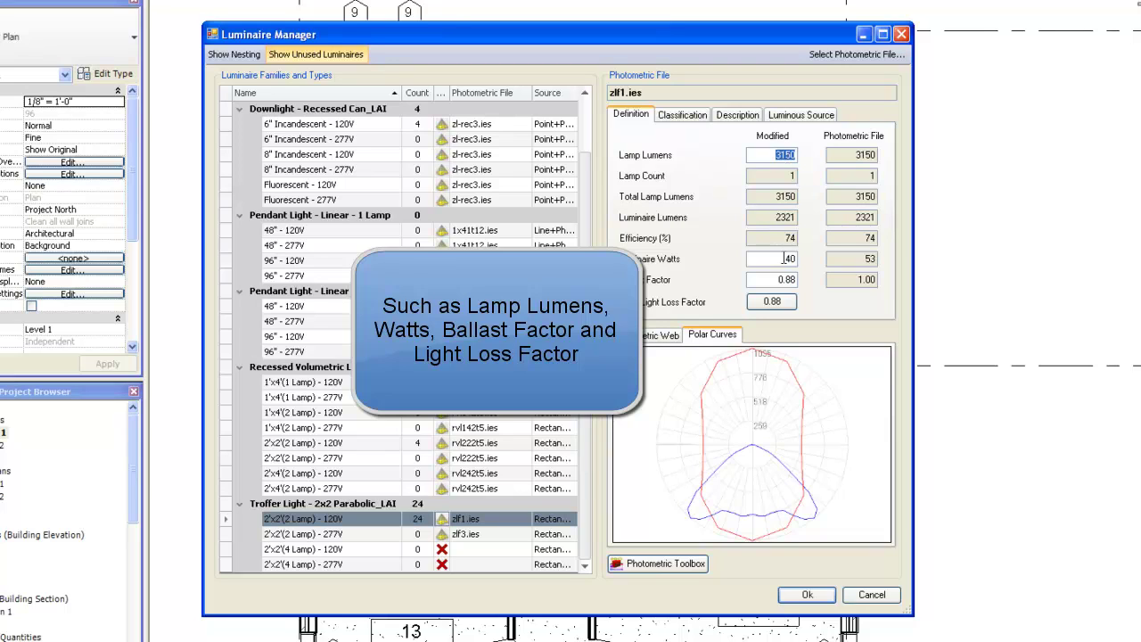
click(785, 258)
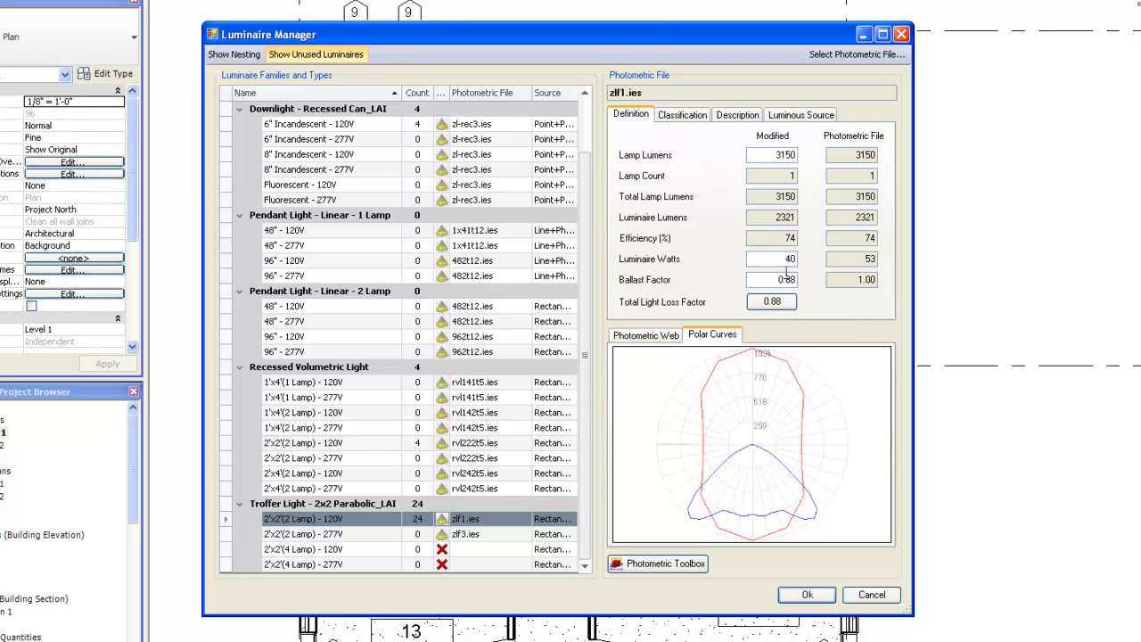
click(772, 302)
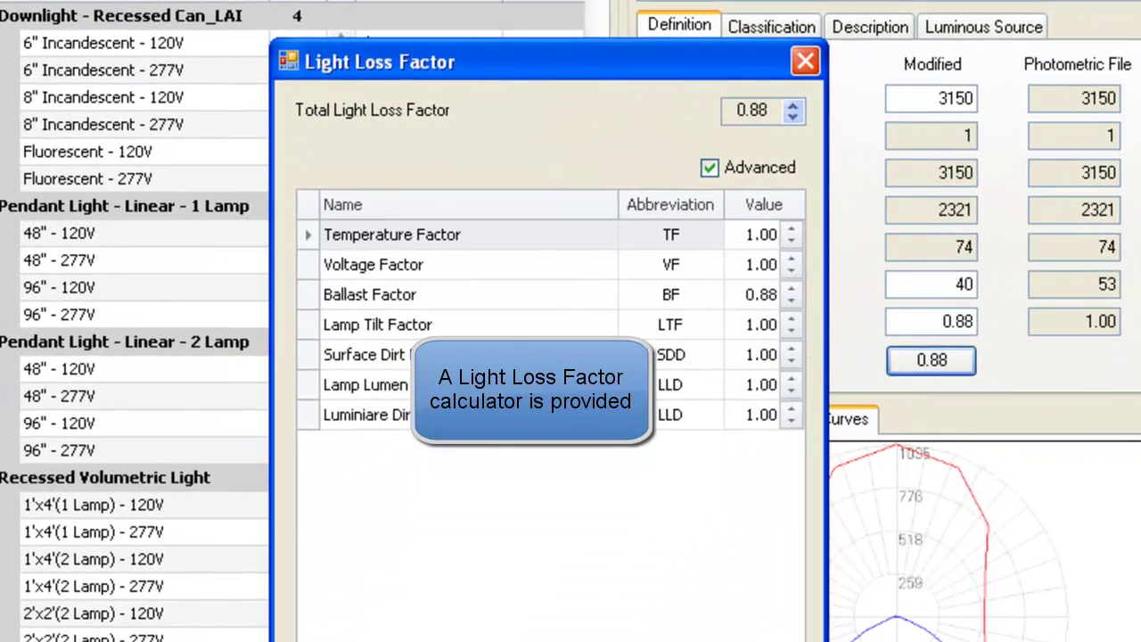
key(Escape)
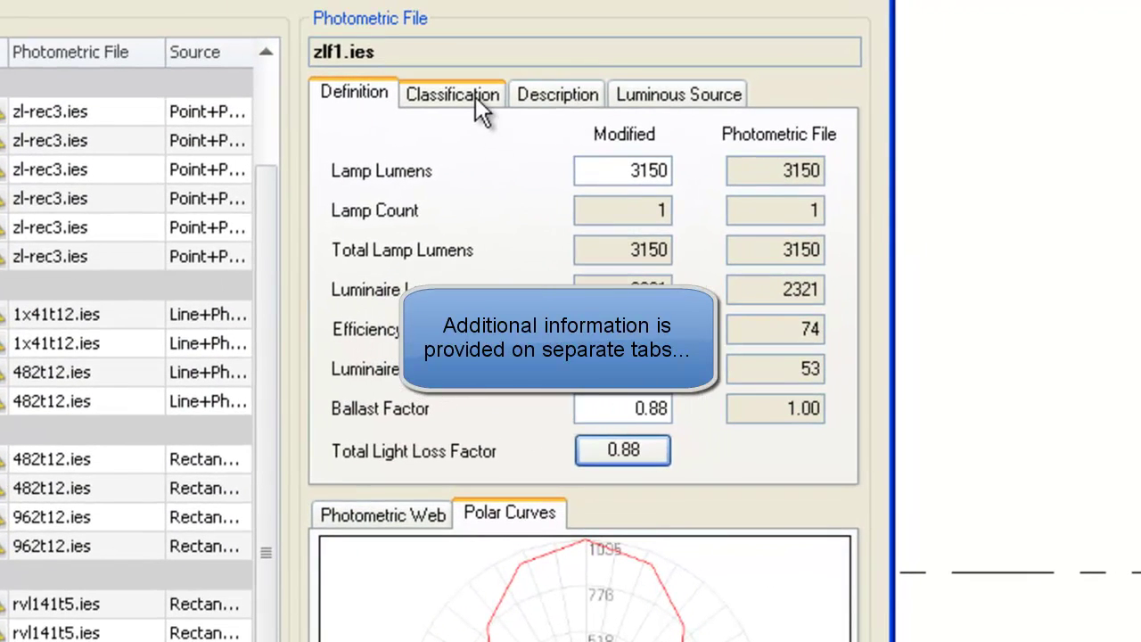
- Browse the Classification, Description and Luminous Source tabs, then return to the lamp values
click(634, 68)
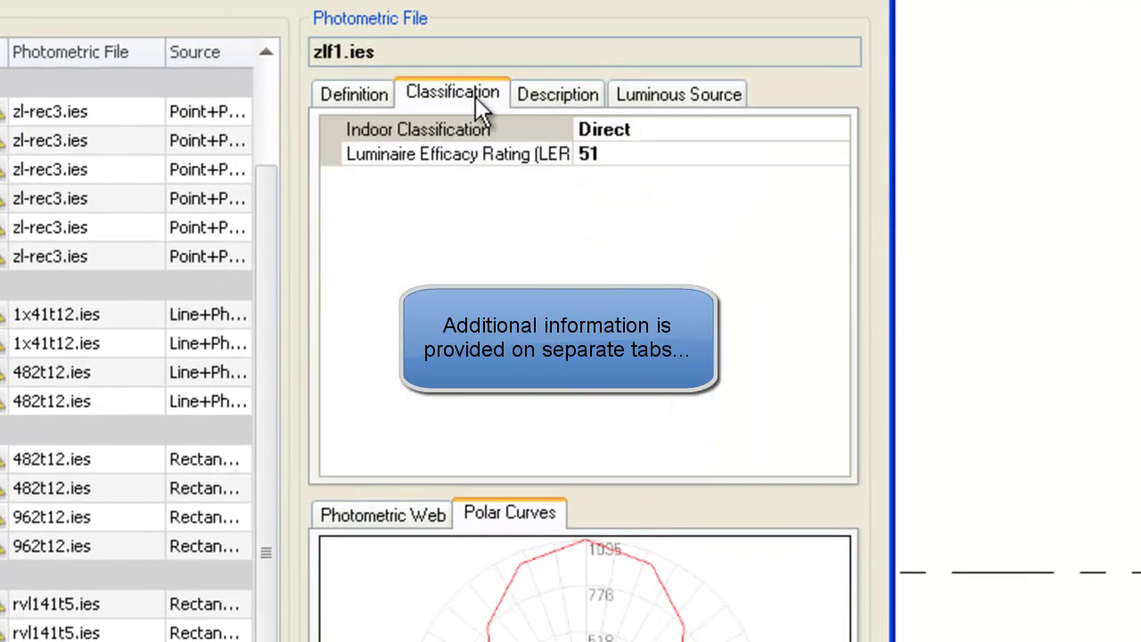
click(554, 98)
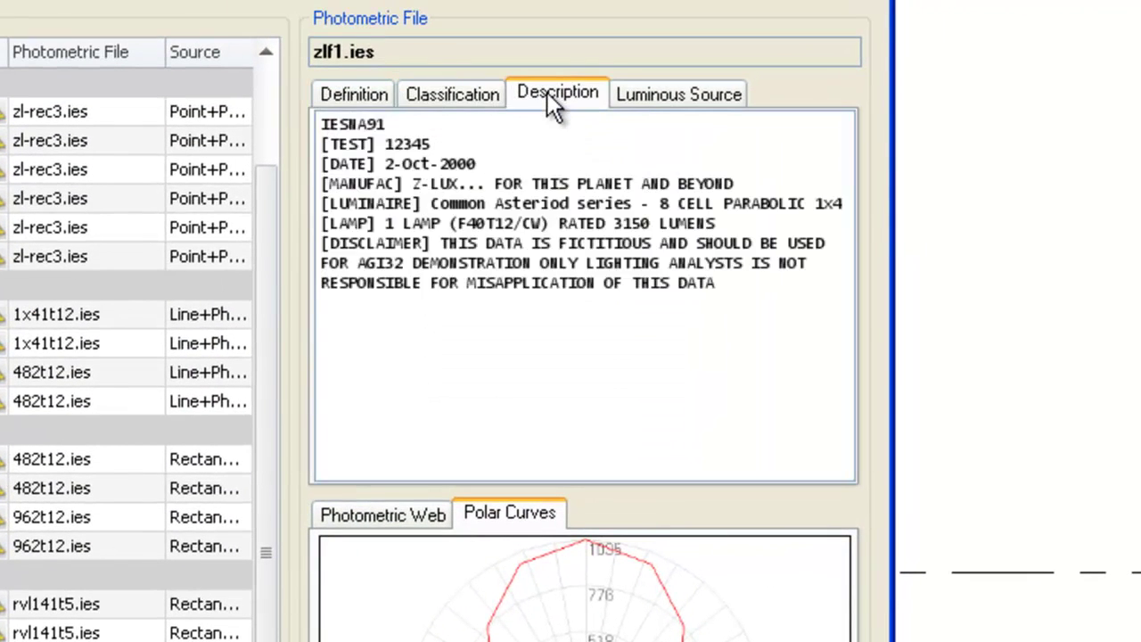
click(632, 89)
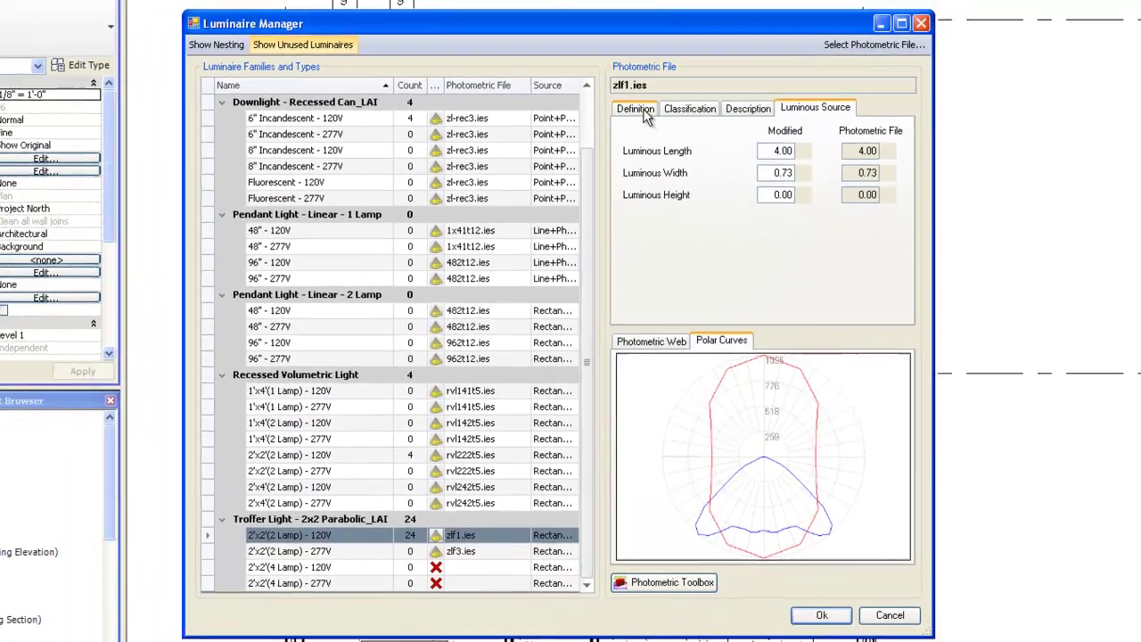
click(475, 109)
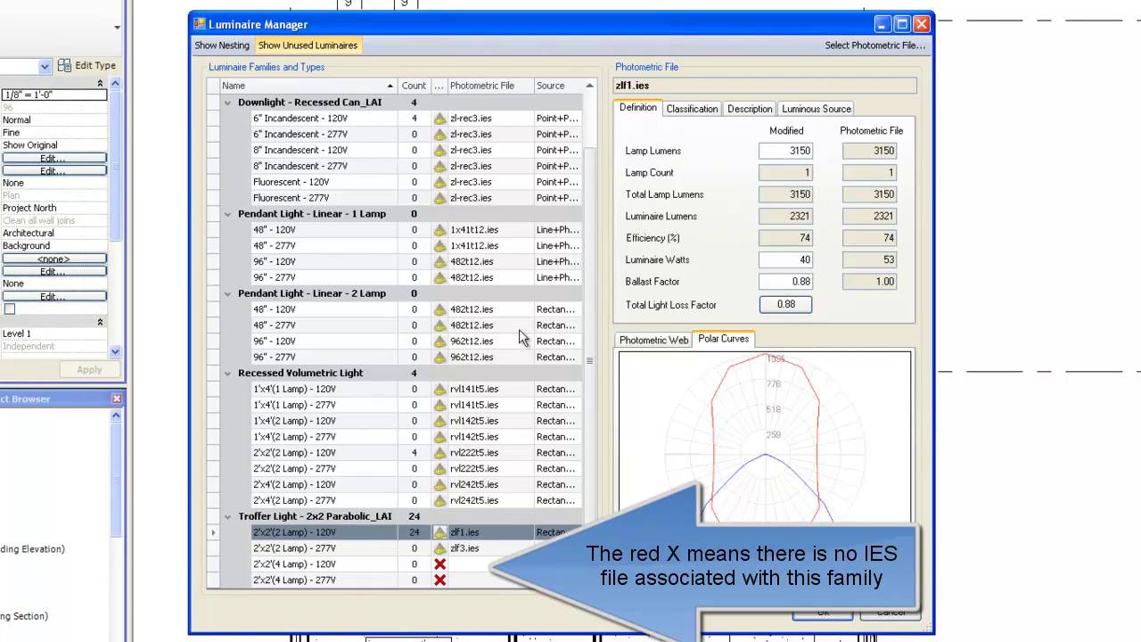
- Assign zlf3.ies (4500 lumens, 123 W) to the Troffer 2'x2'(4 Lamp) - 120V type and close the manager
click(441, 567)
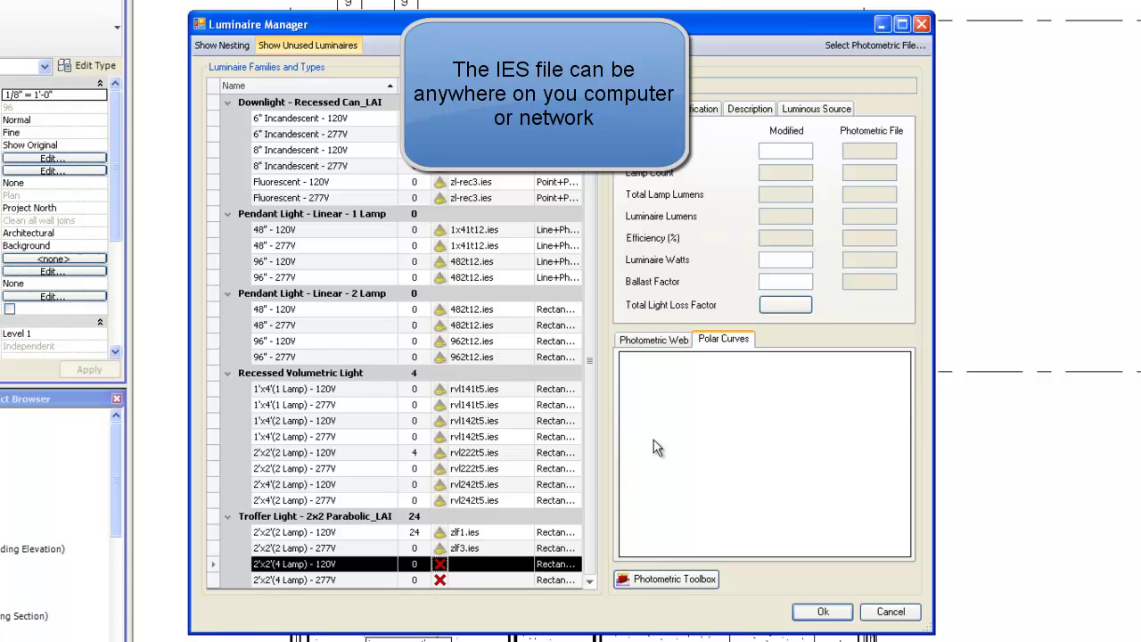
click(840, 46)
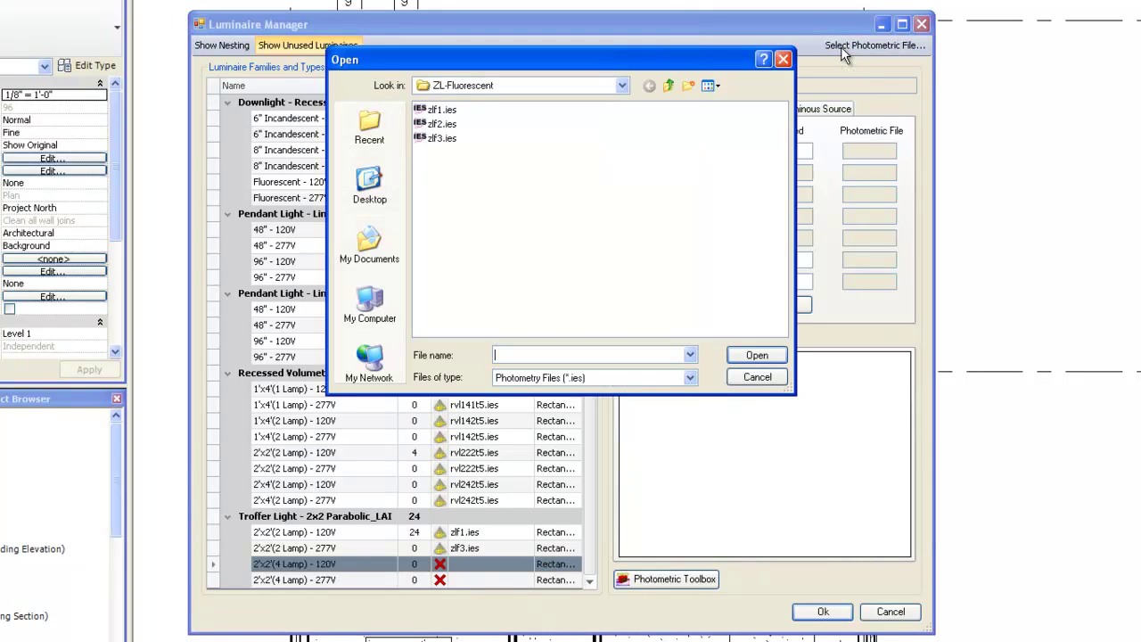
click(446, 139)
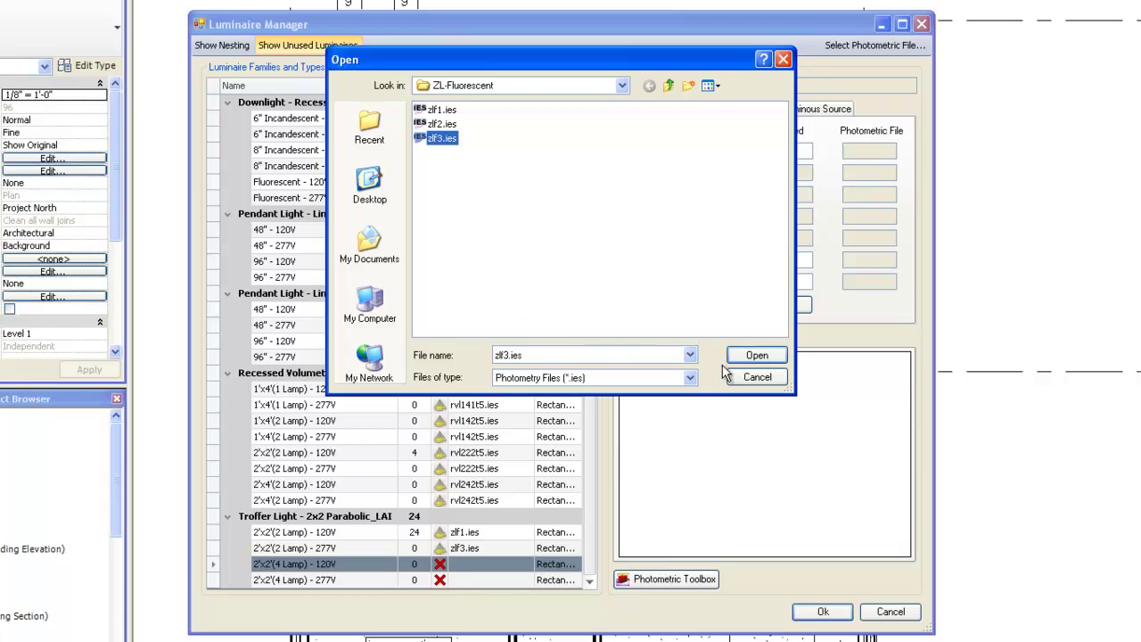
click(753, 355)
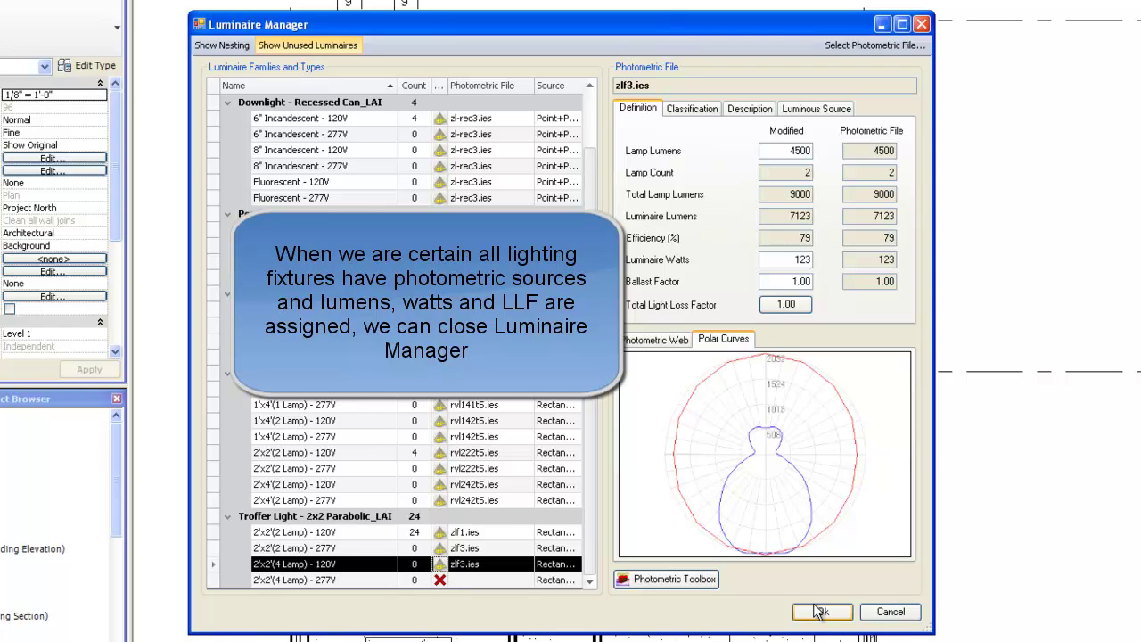
click(818, 612)
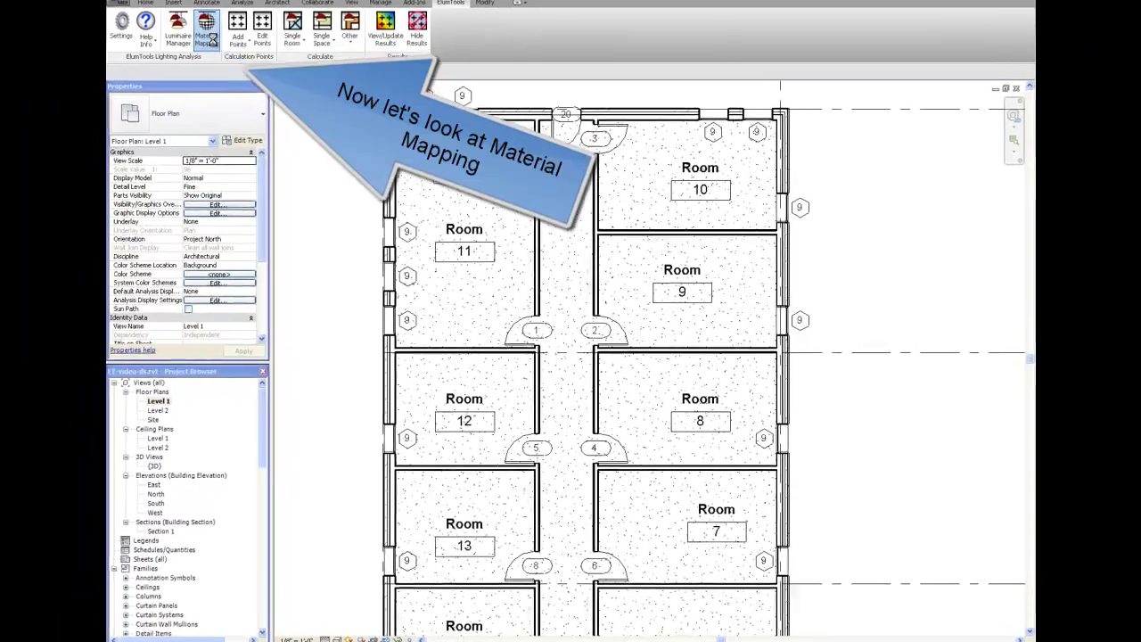
- Open ElumTools Material Mapping and scroll through the 21 in-use materials to the ceiling tile
click(228, 49)
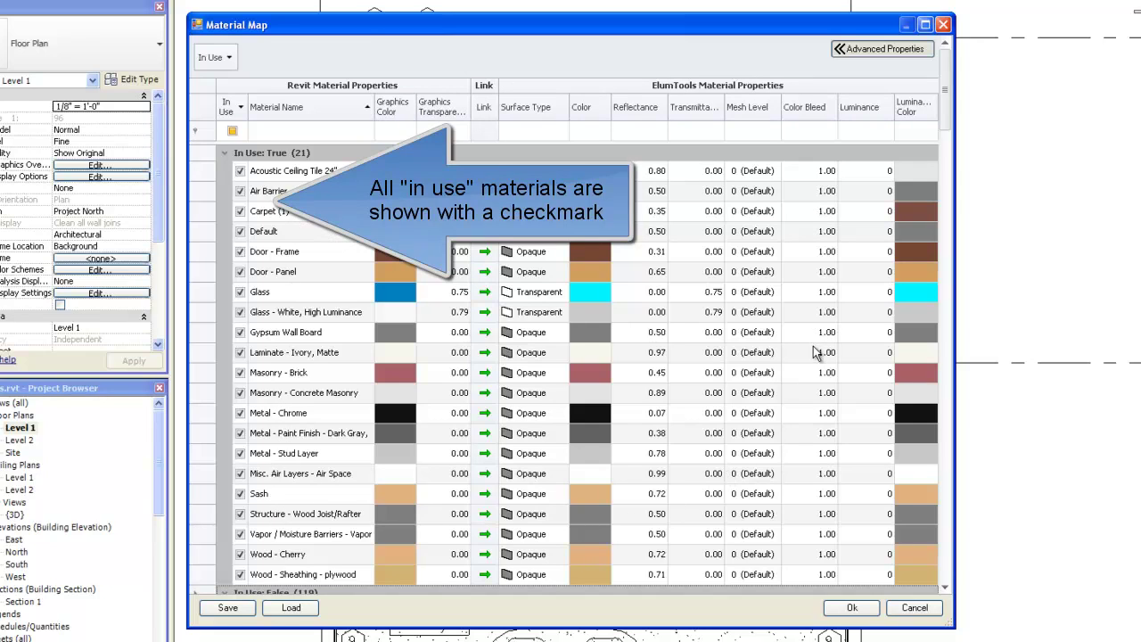
drag(941, 119, 952, 469)
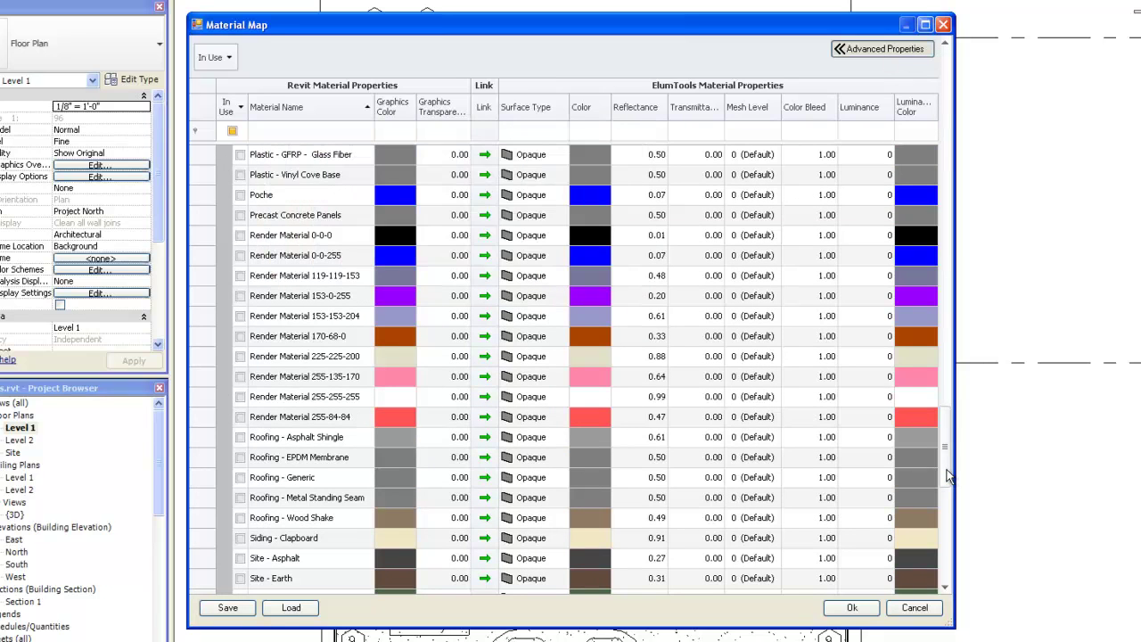
drag(949, 477, 934, 87)
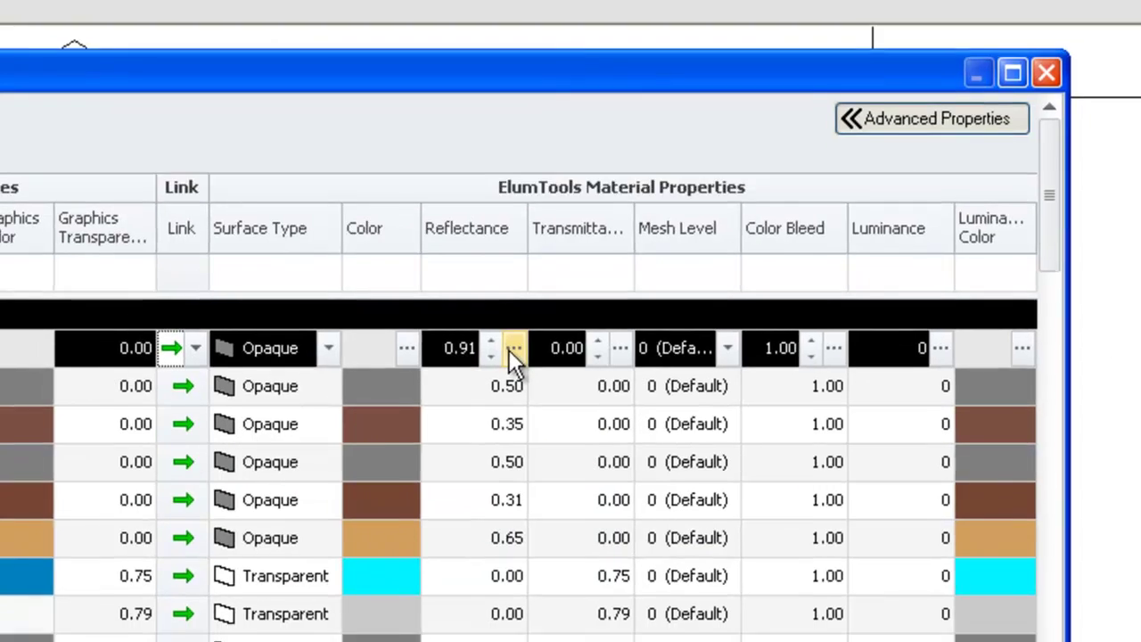
- Lower the Acoustic Ceiling Tile 24" x 24" reflectance to 0.80, keeping mesh level 0 (Default)
click(504, 361)
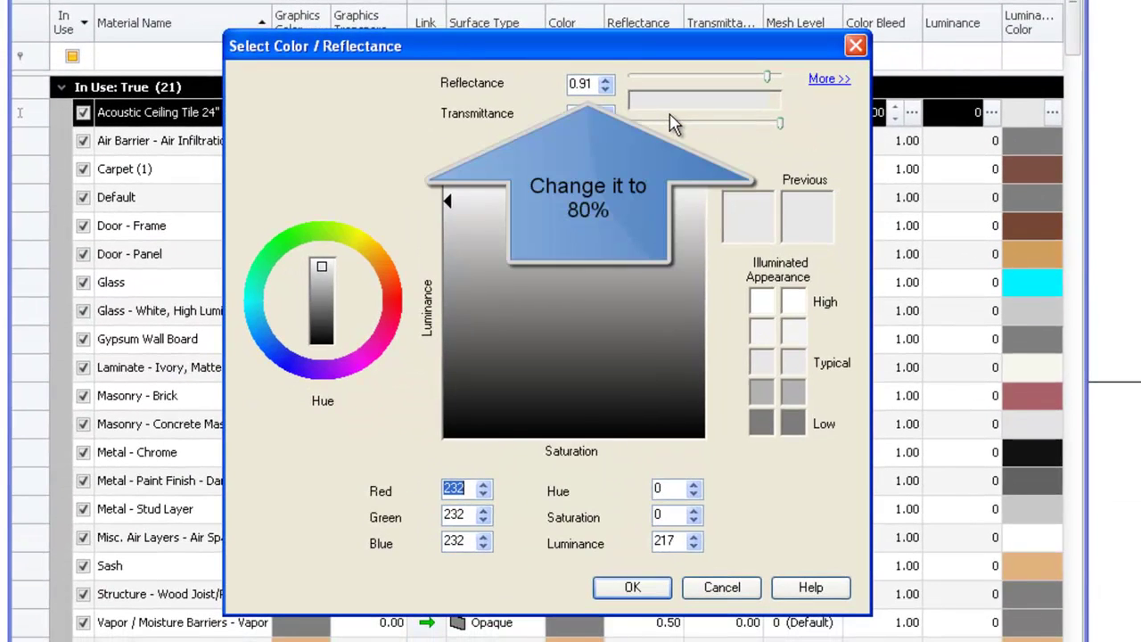
double_click(583, 84)
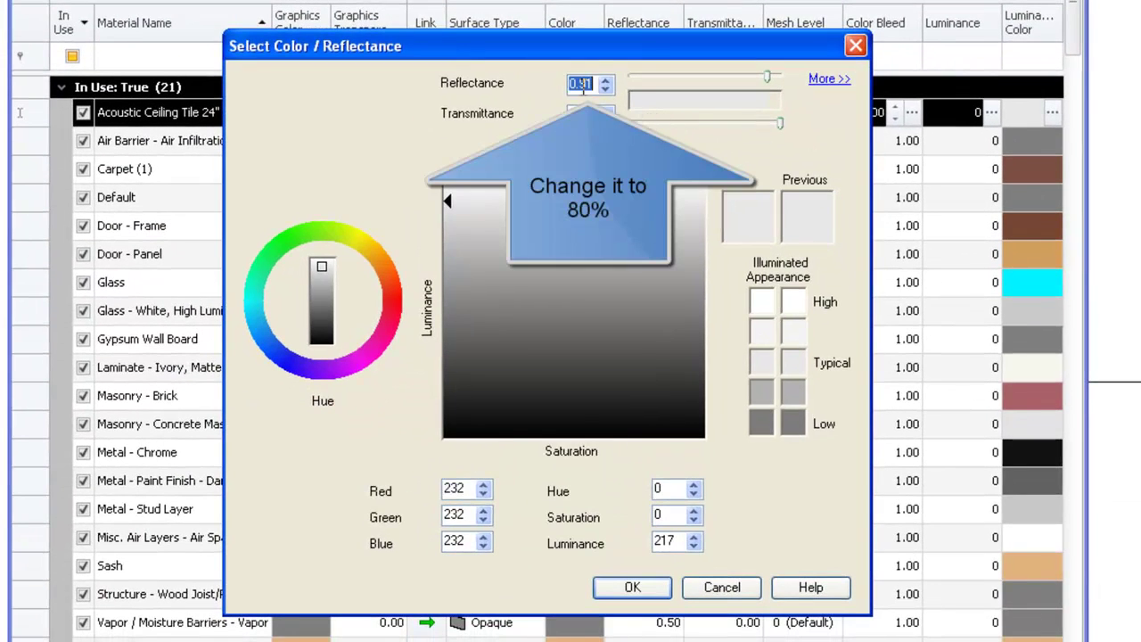
key(BackSpace)
text(.8)
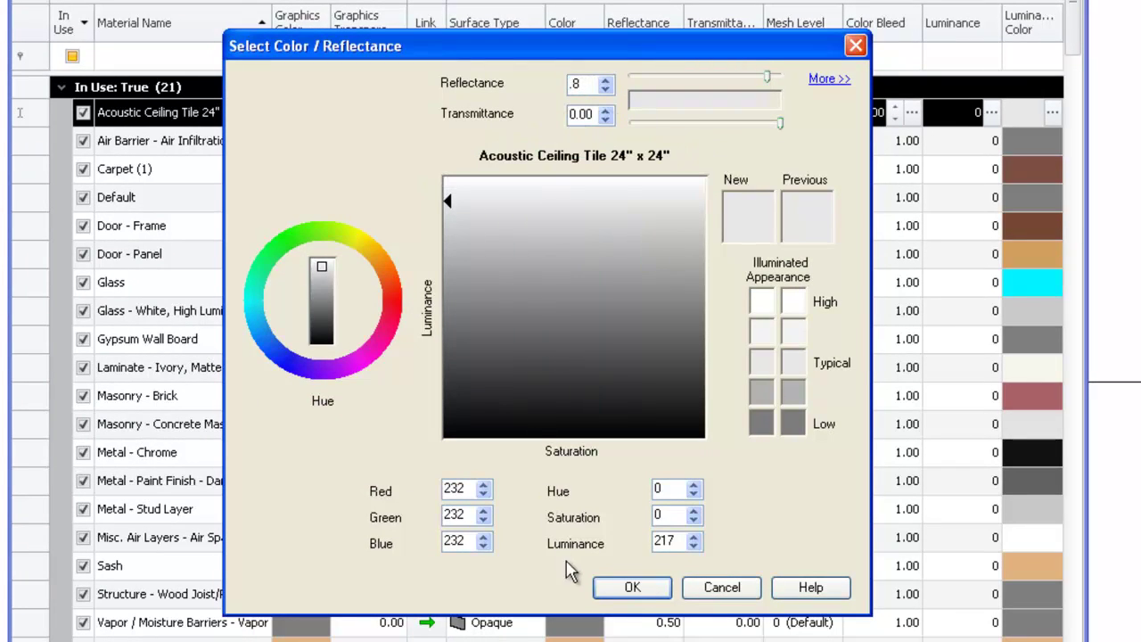
click(632, 586)
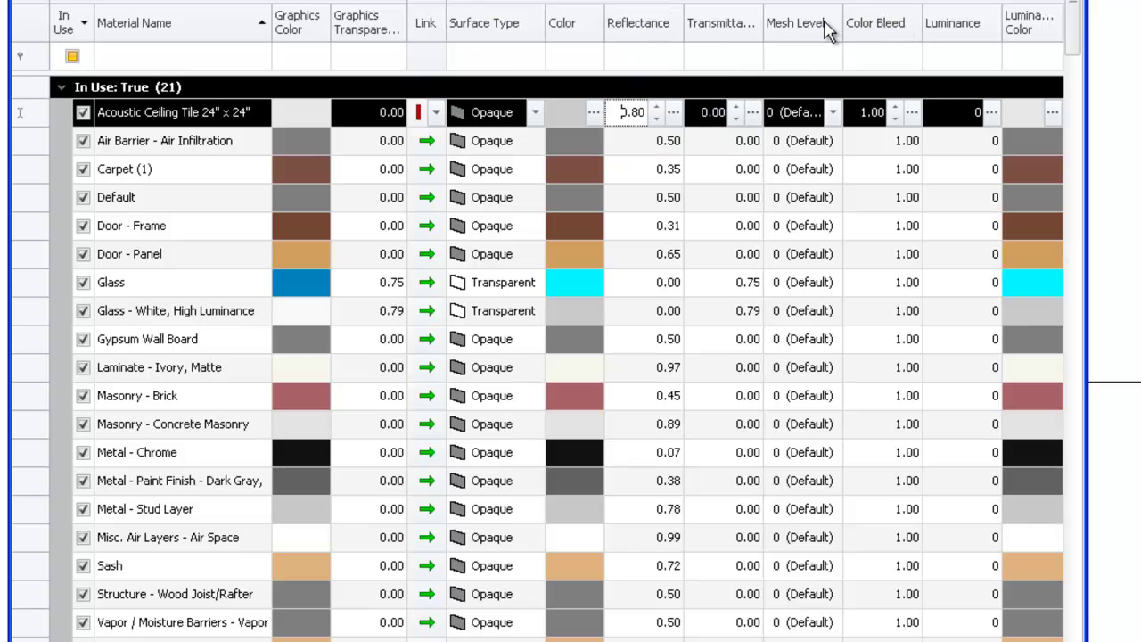
click(833, 112)
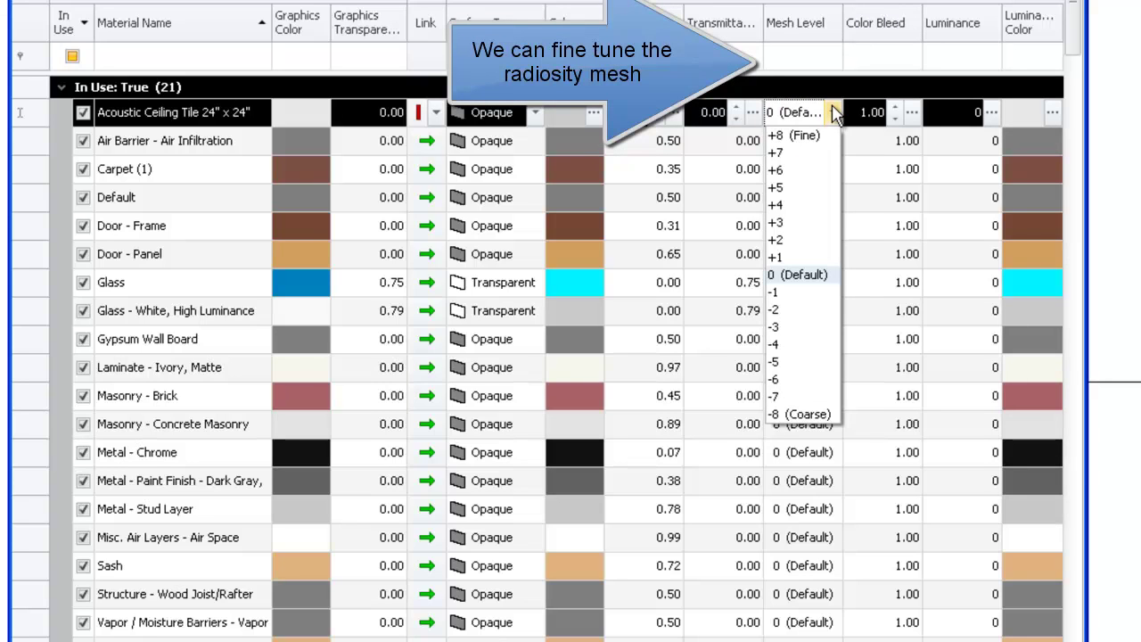
click(835, 113)
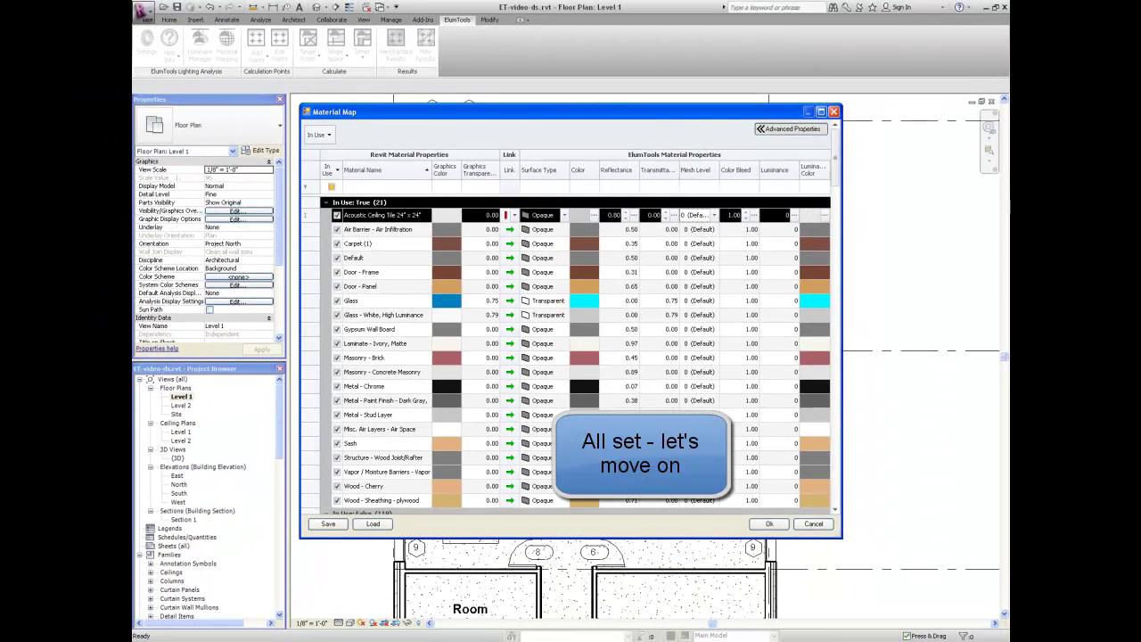
- Accept the material mapping and start adding workplane calculation points in Room 11
click(768, 523)
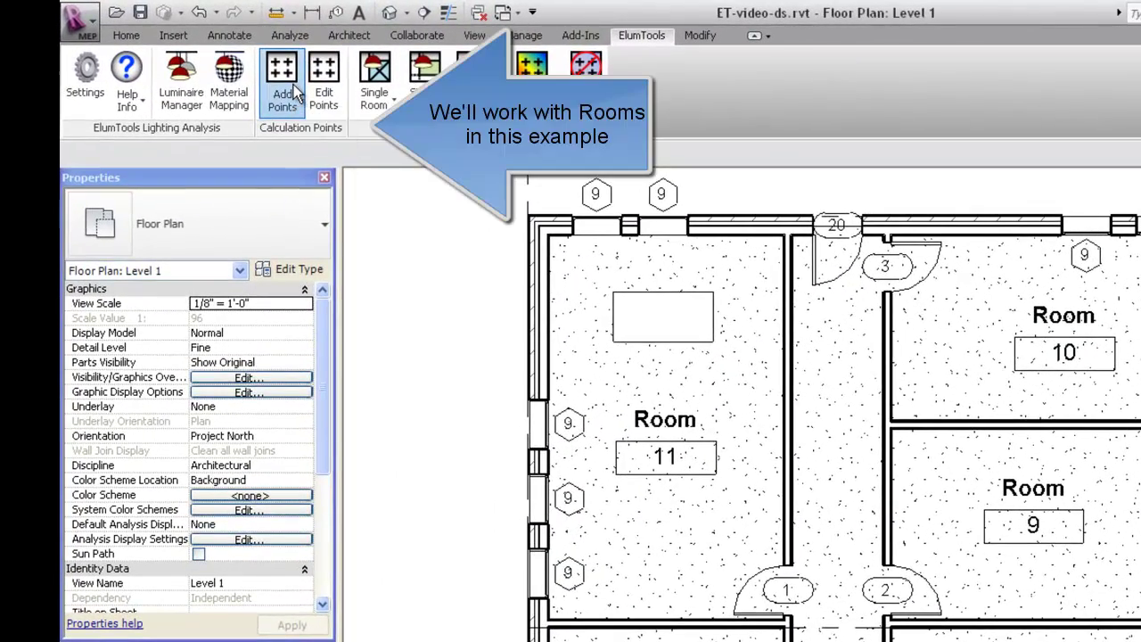
click(293, 85)
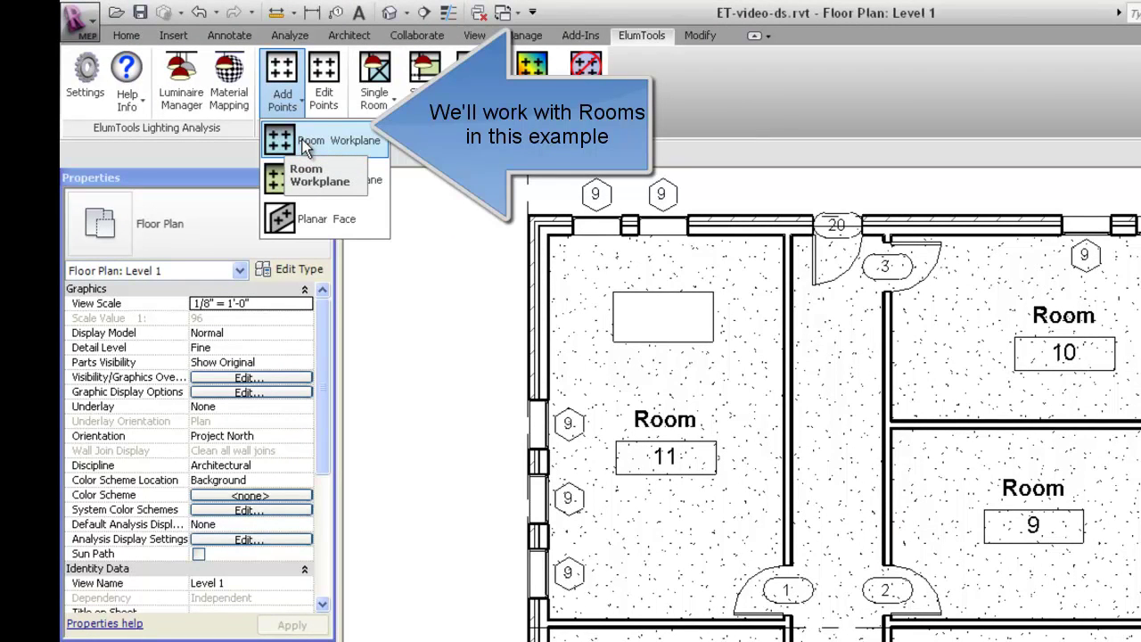
click(375, 143)
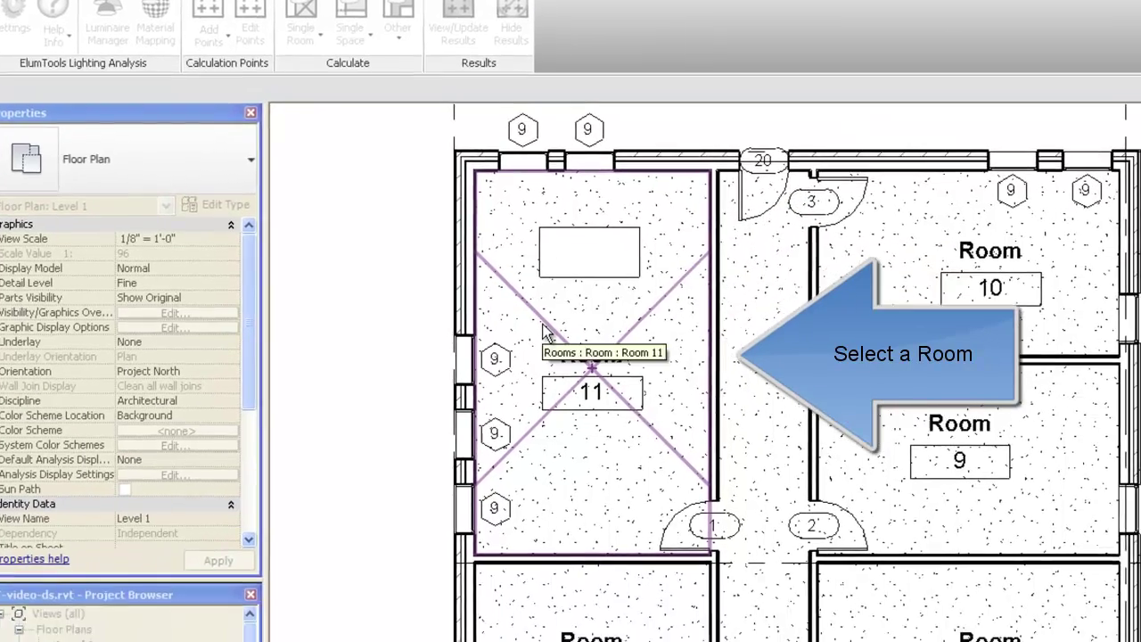
click(617, 398)
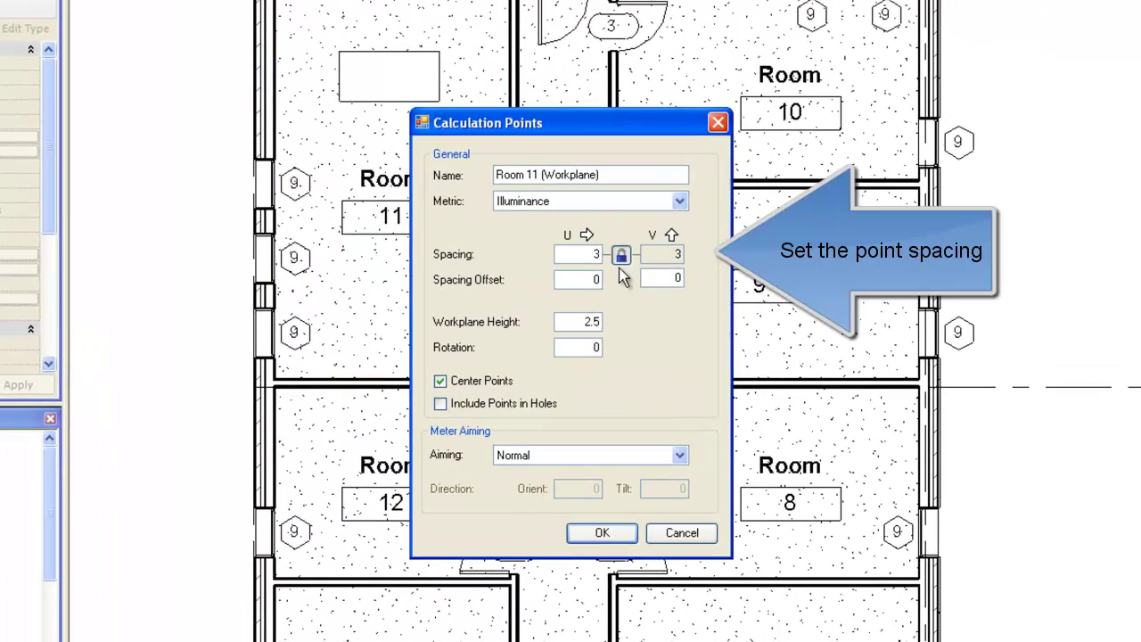
- Confirm 3/3 spacing, 2.5 ft workplane height and Normal aiming for the Room 11 grid
double_click(596, 256)
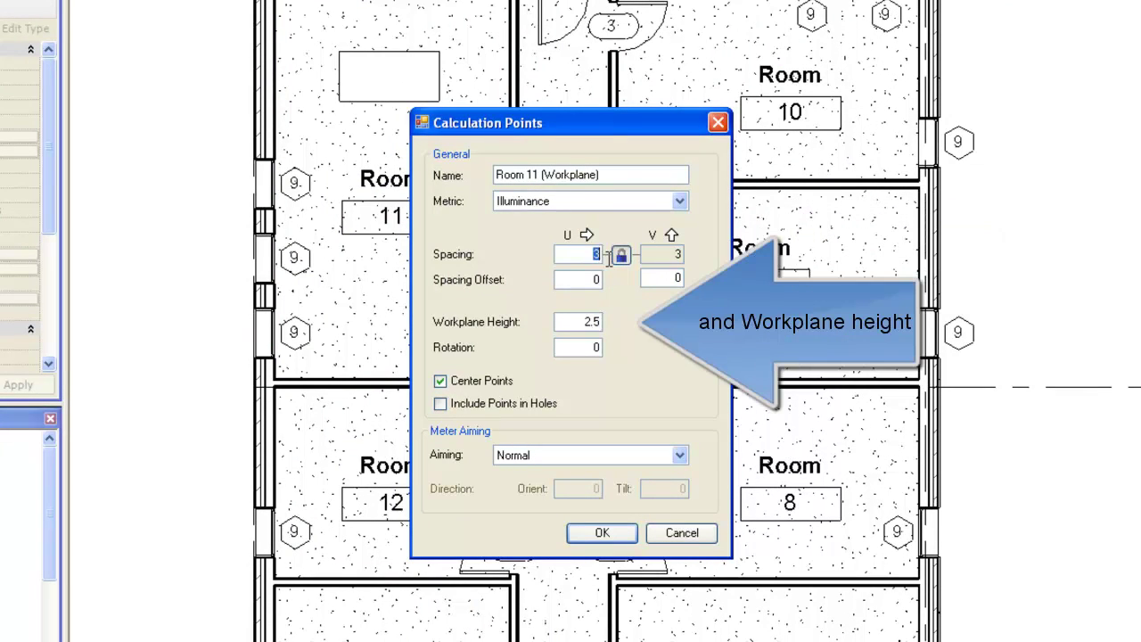
double_click(588, 322)
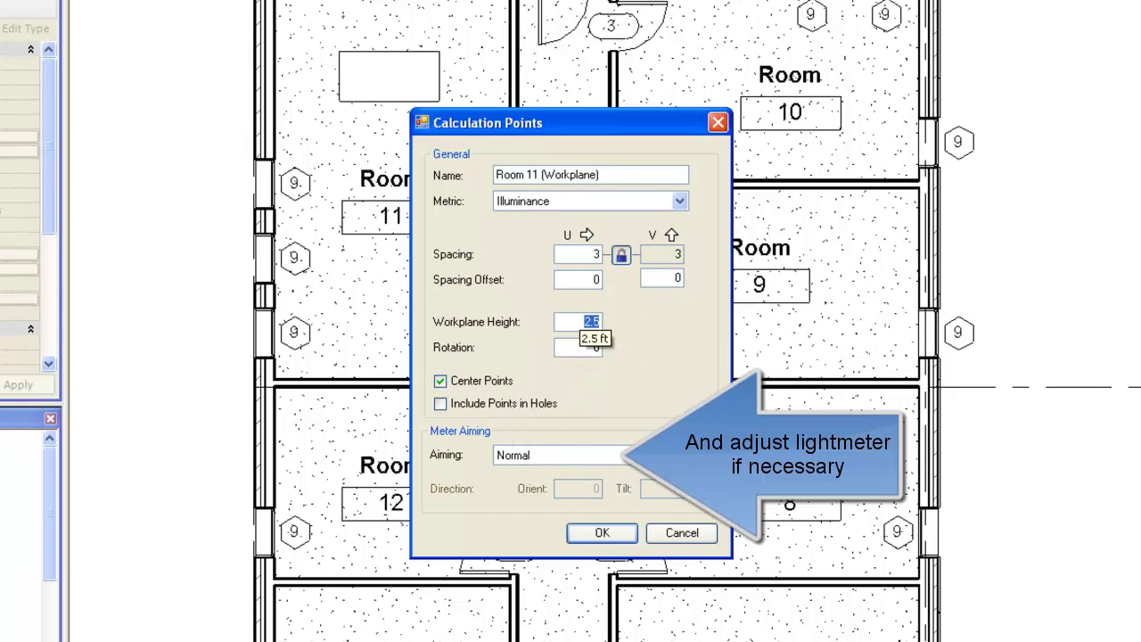
click(679, 455)
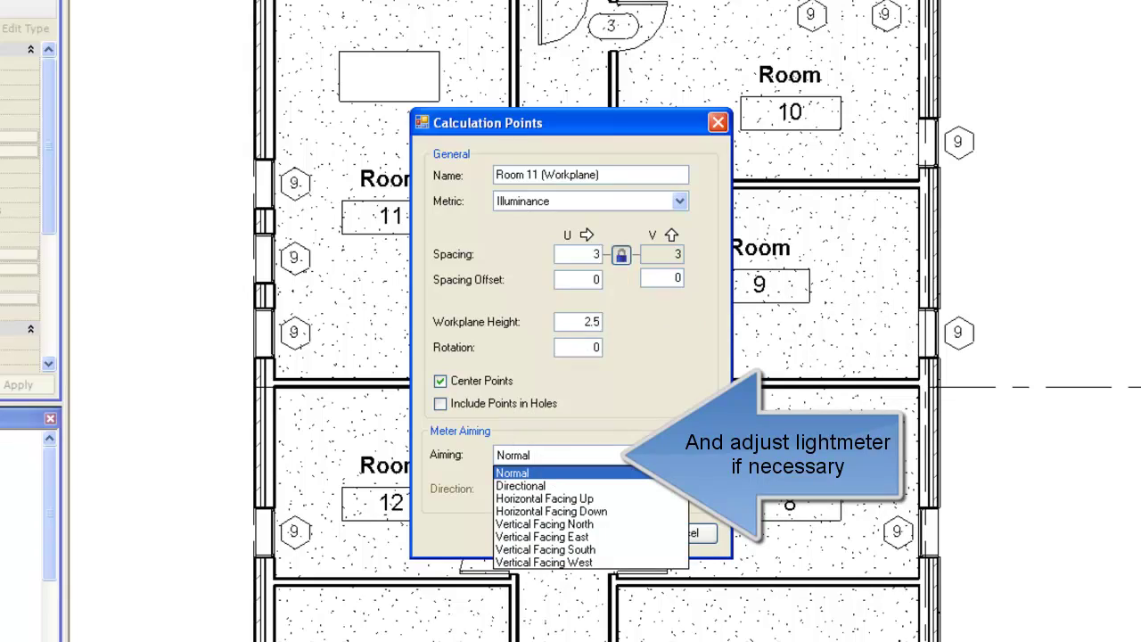
key(Return)
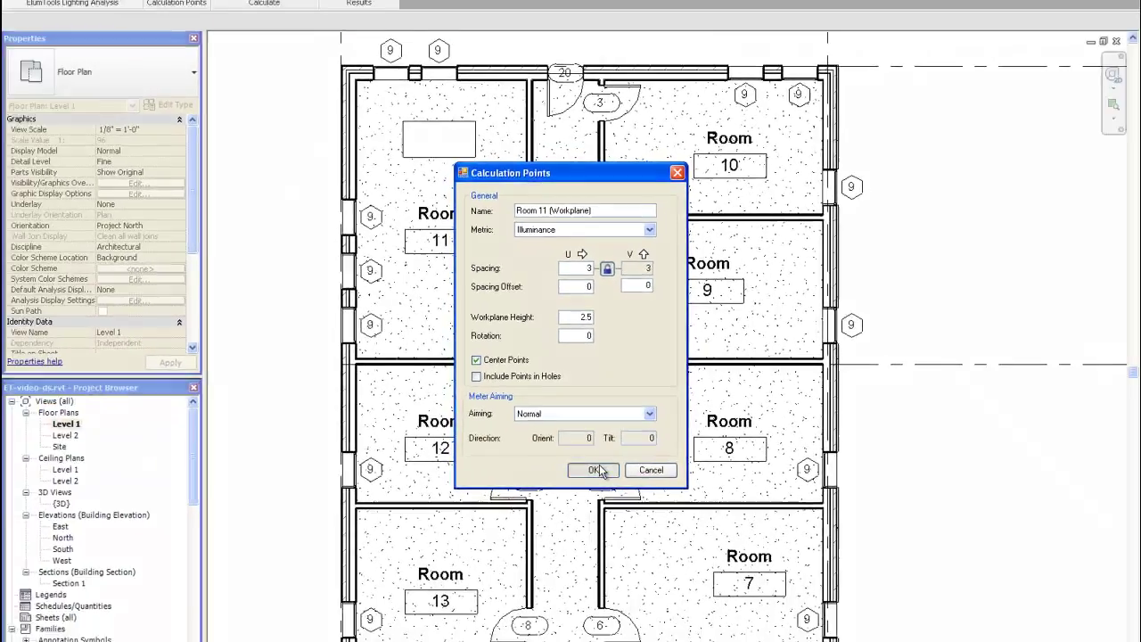
click(602, 532)
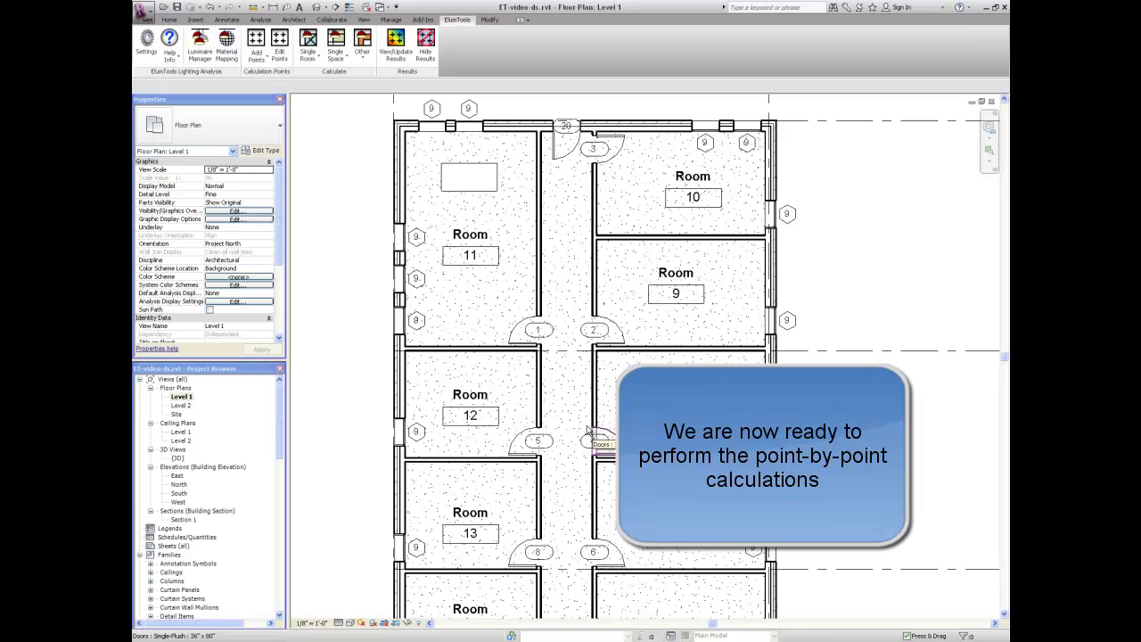
- Run a single-room radiosity calculation for Room 11
click(318, 59)
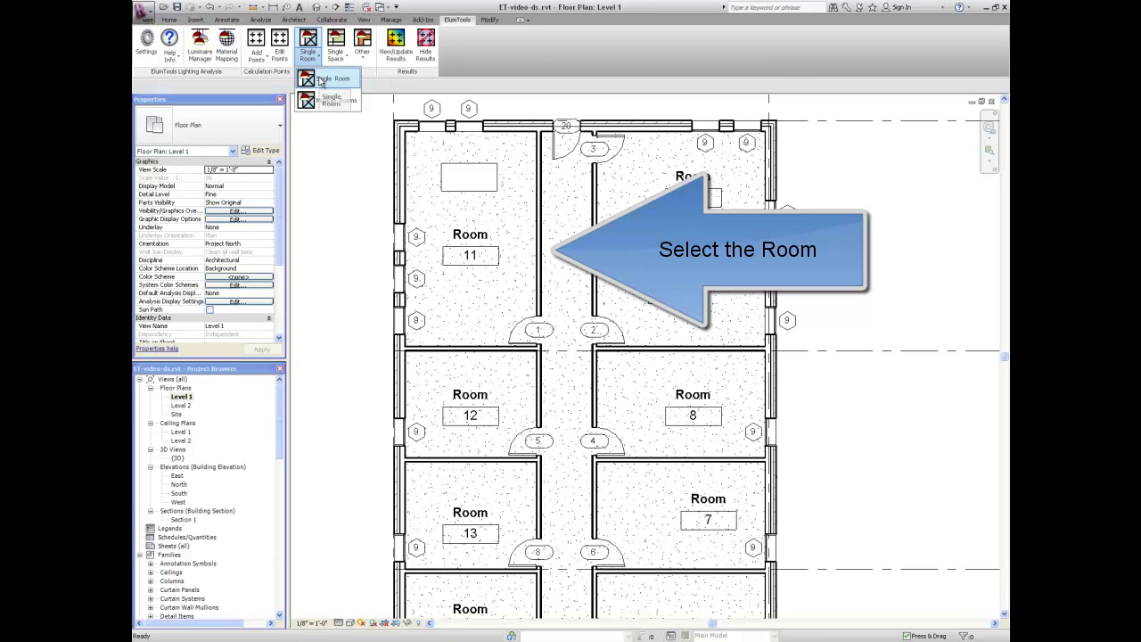
click(322, 80)
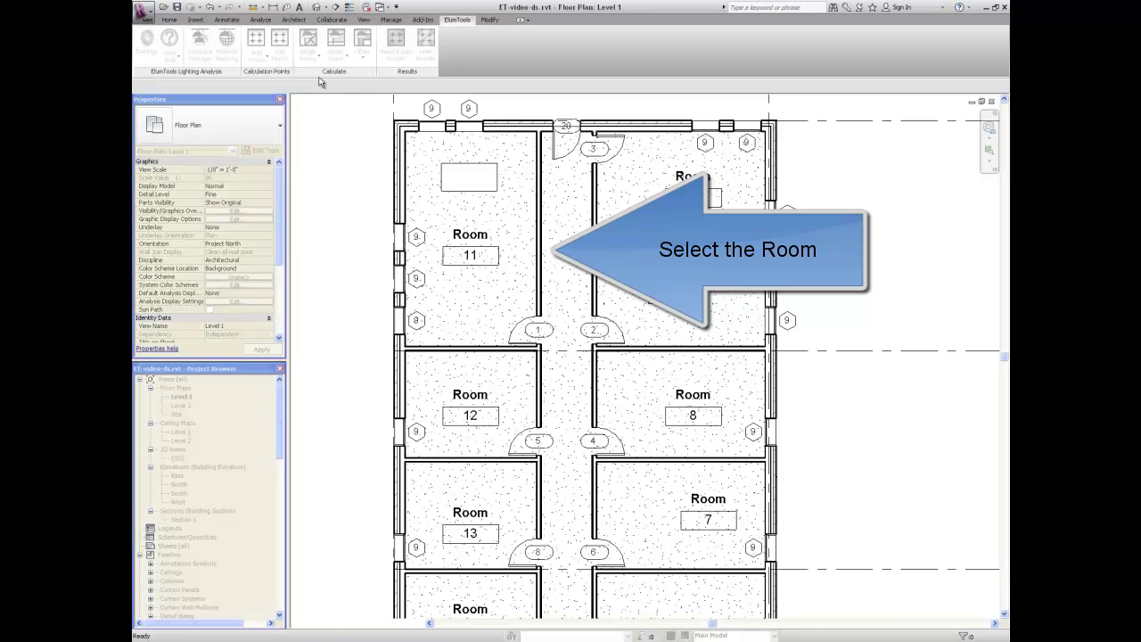
click(451, 230)
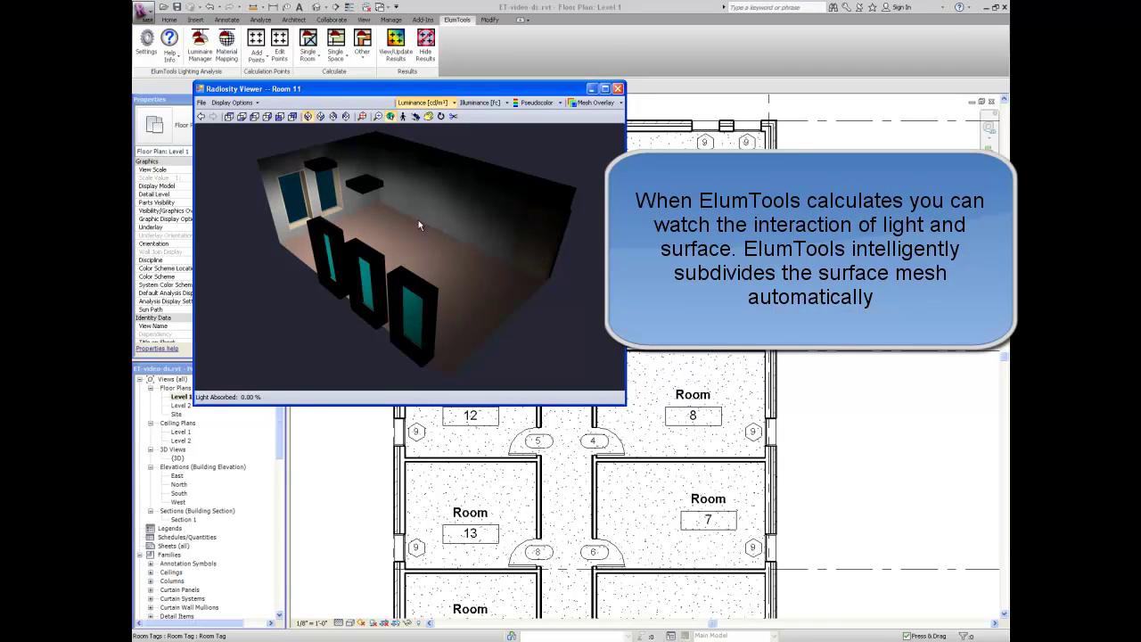
- Orbit and walk through the Room 11 rendering, viewing it from above and in perspective
drag(364, 209, 450, 296)
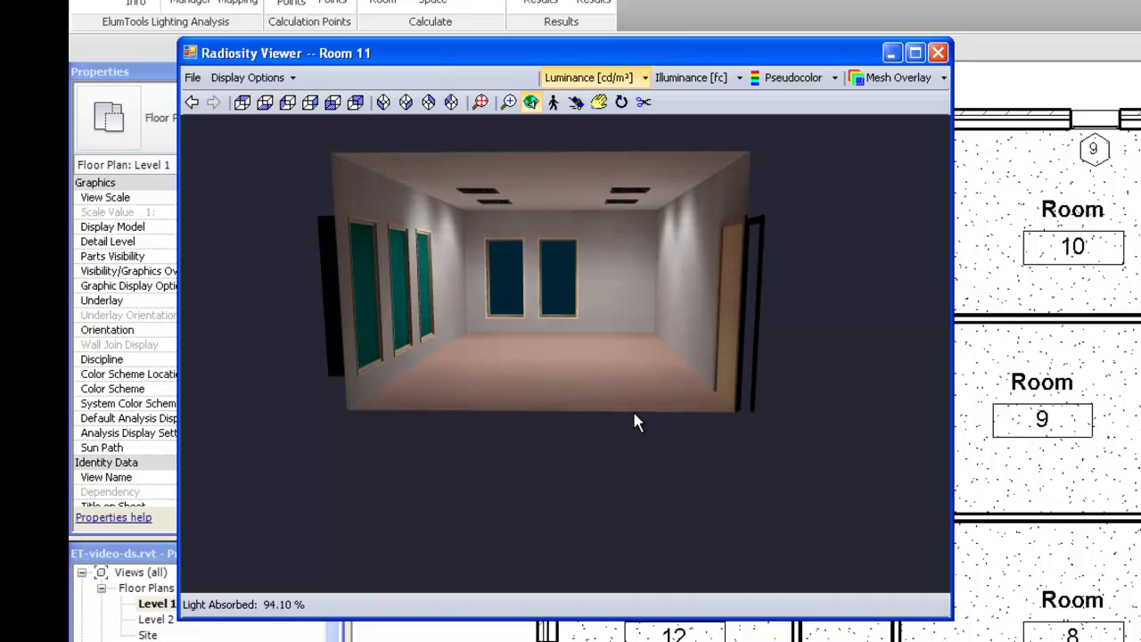
click(553, 102)
drag(535, 377, 499, 281)
click(242, 102)
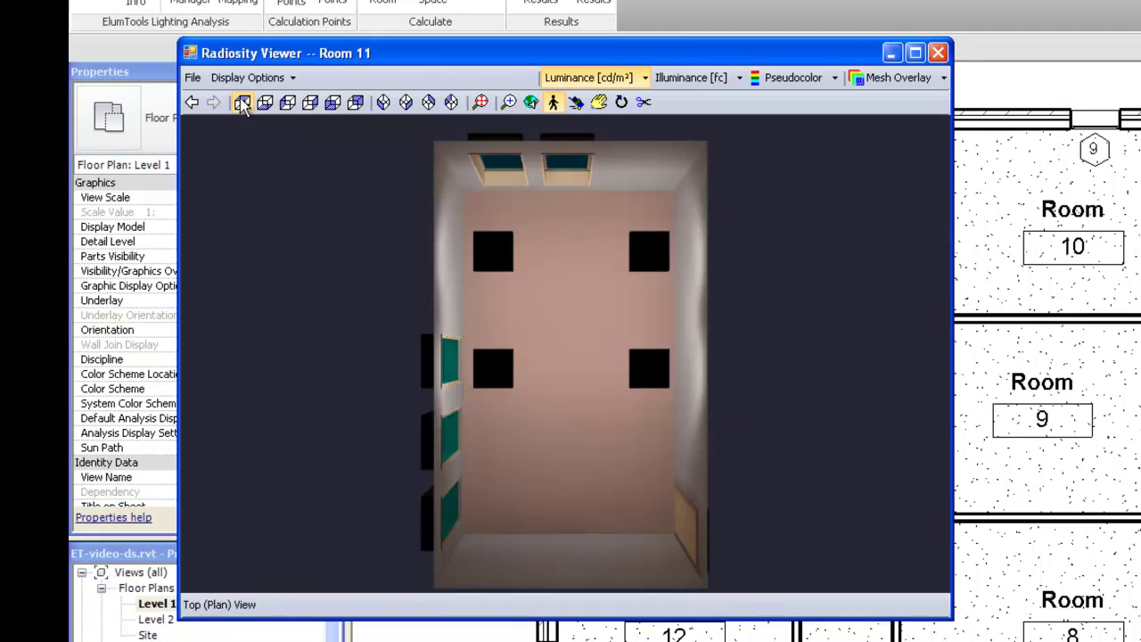
click(335, 102)
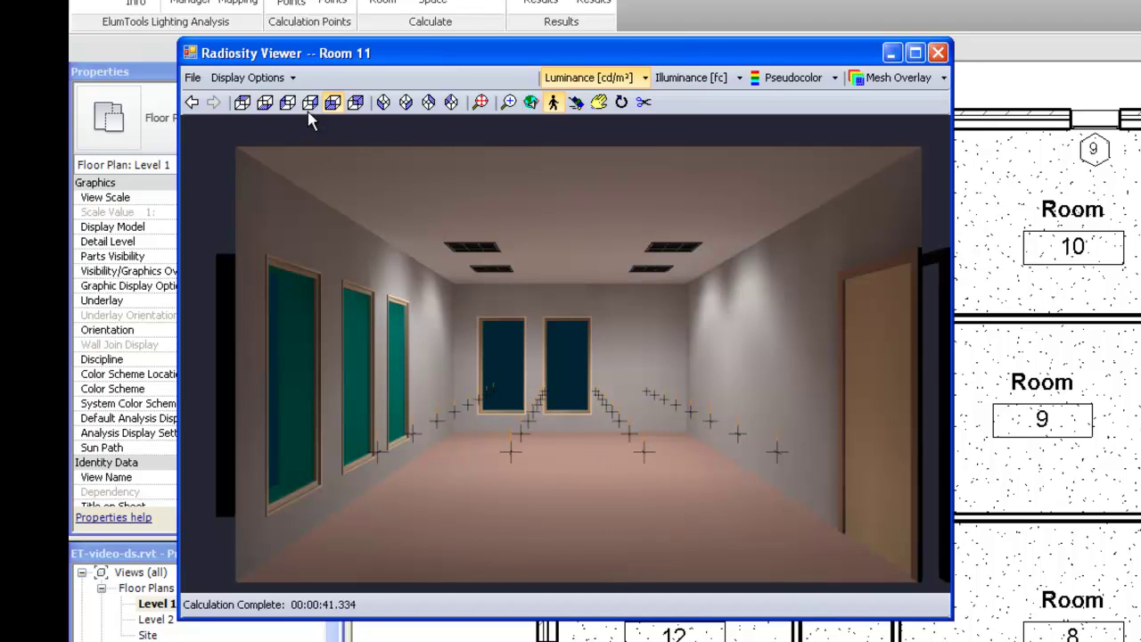
- Hide the calculation point markers and display the rendering as illuminance
click(291, 79)
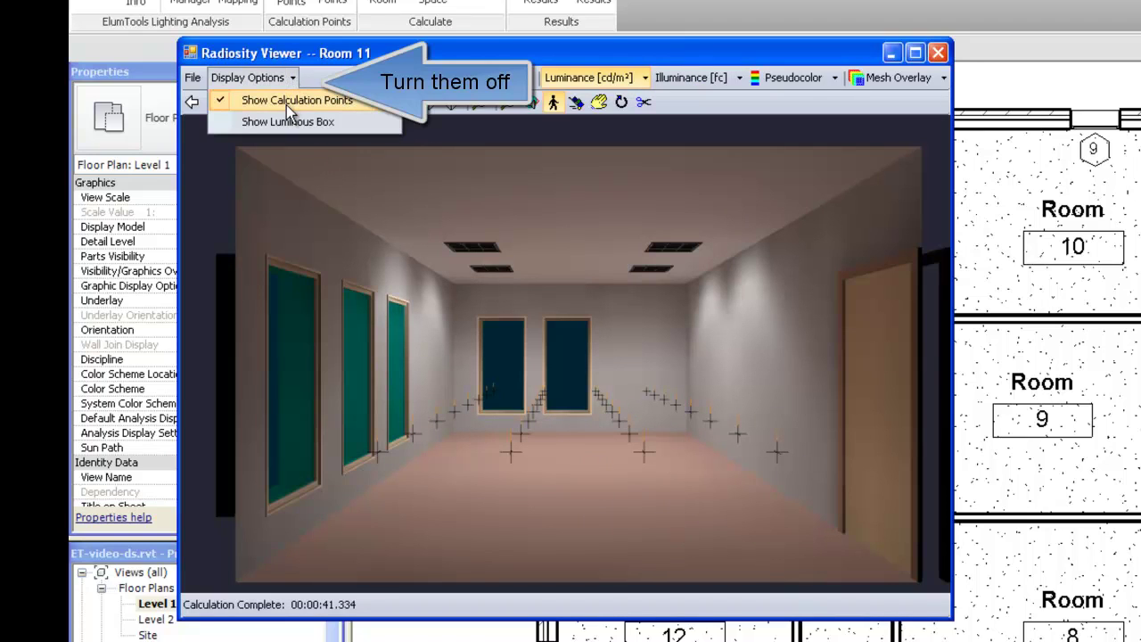
click(286, 102)
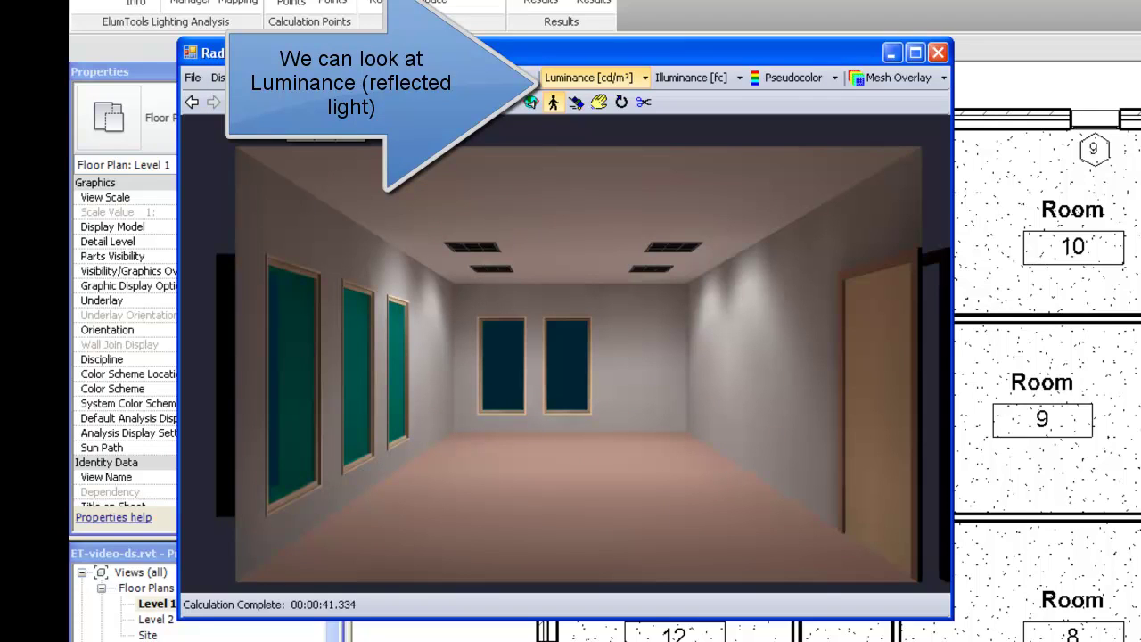
click(690, 79)
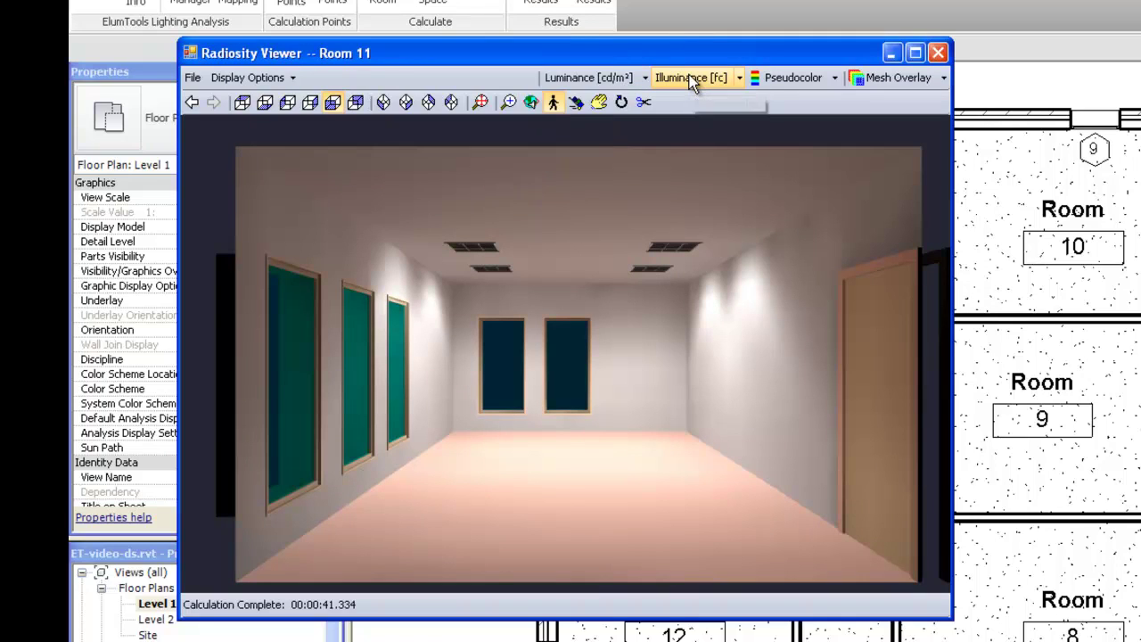
- Switch the rendering to Pseudocolor and cap the illuminance scale maximum at 30 fc
click(781, 79)
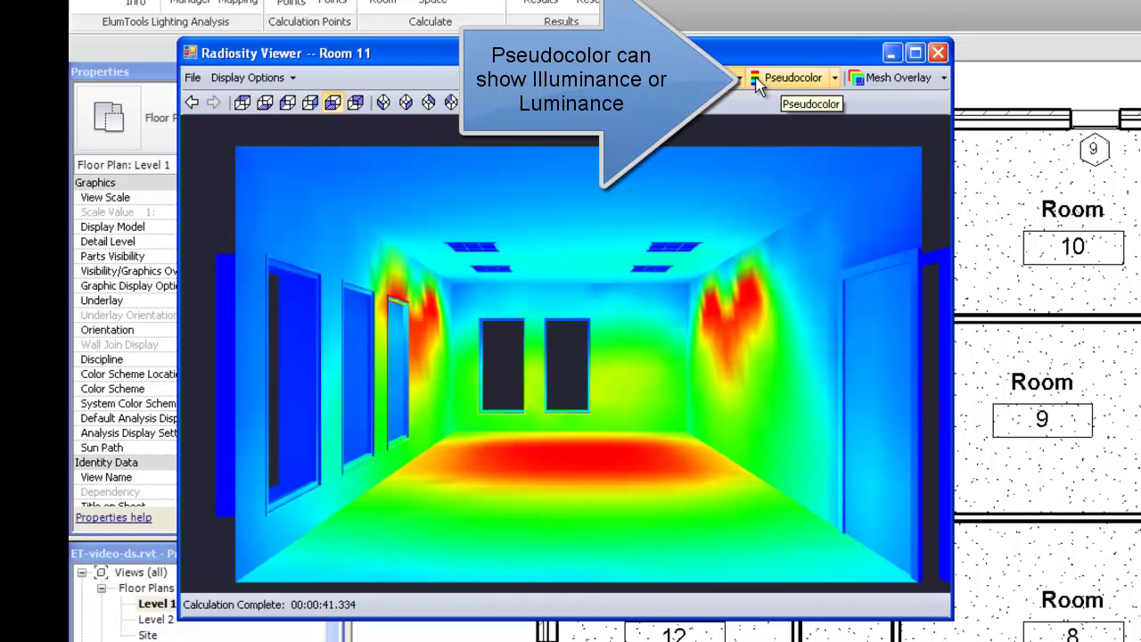
click(740, 77)
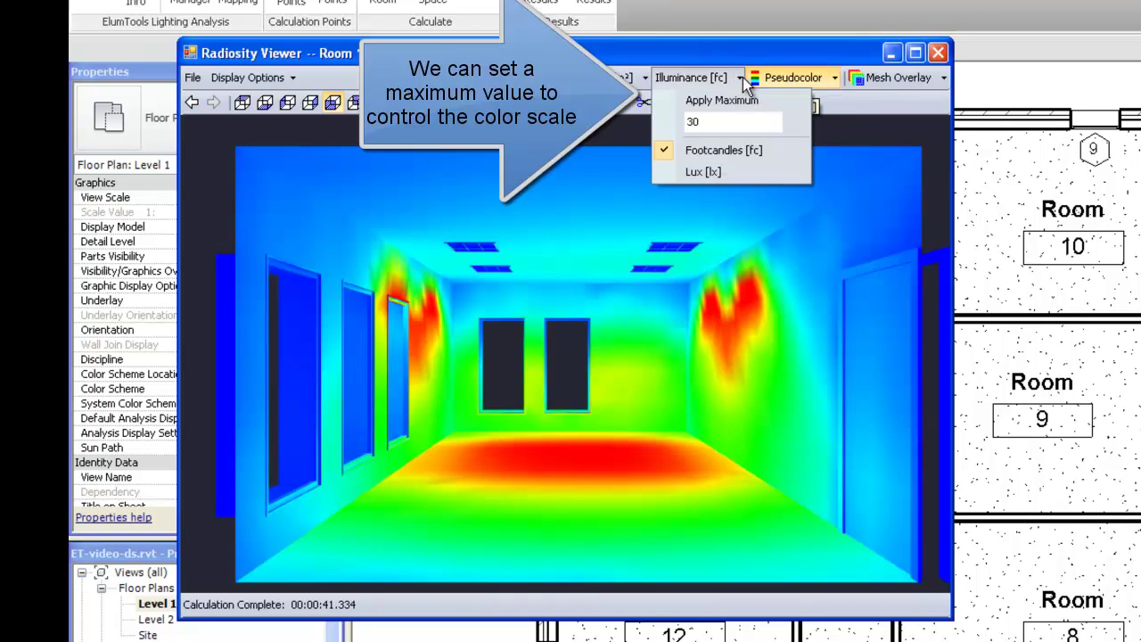
double_click(716, 116)
text(50)
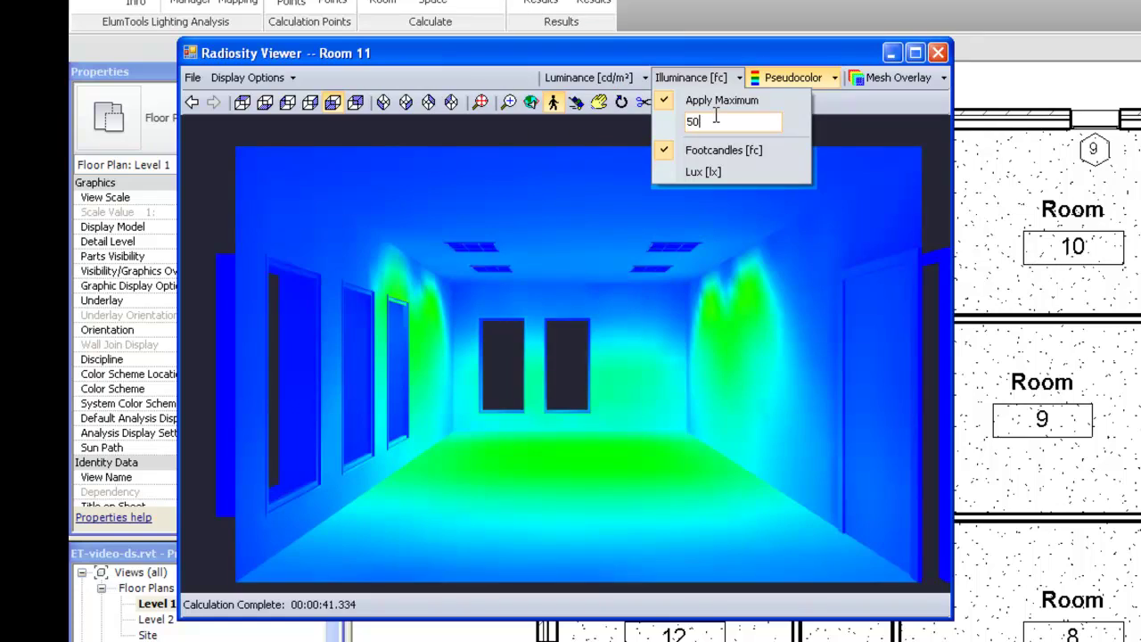
key(BackSpace)
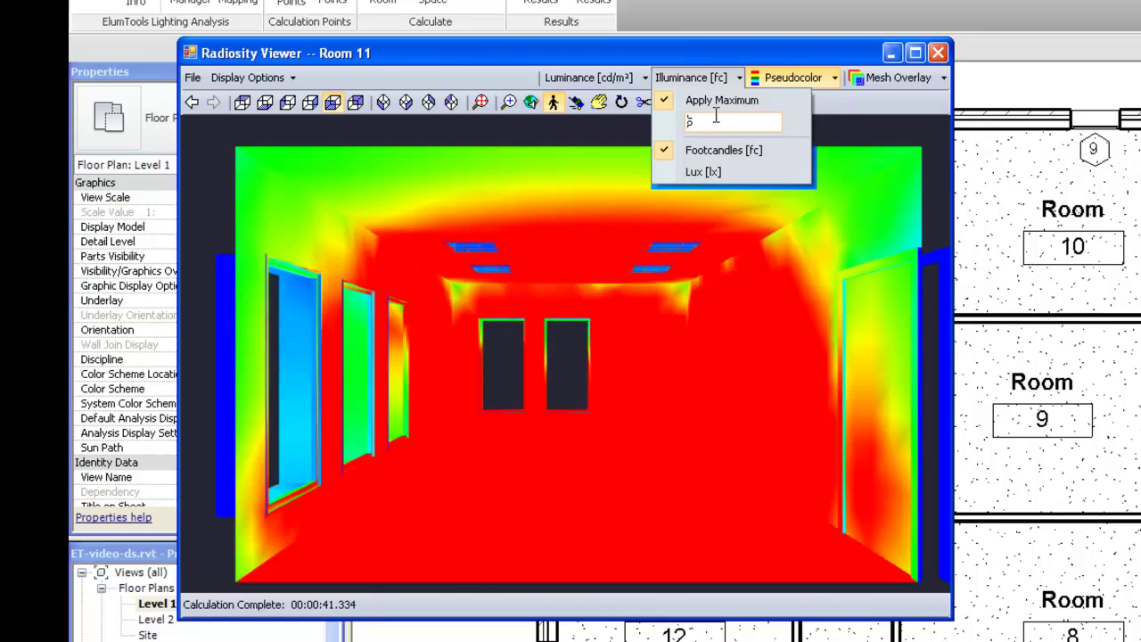
key(BackSpace)
text(10)
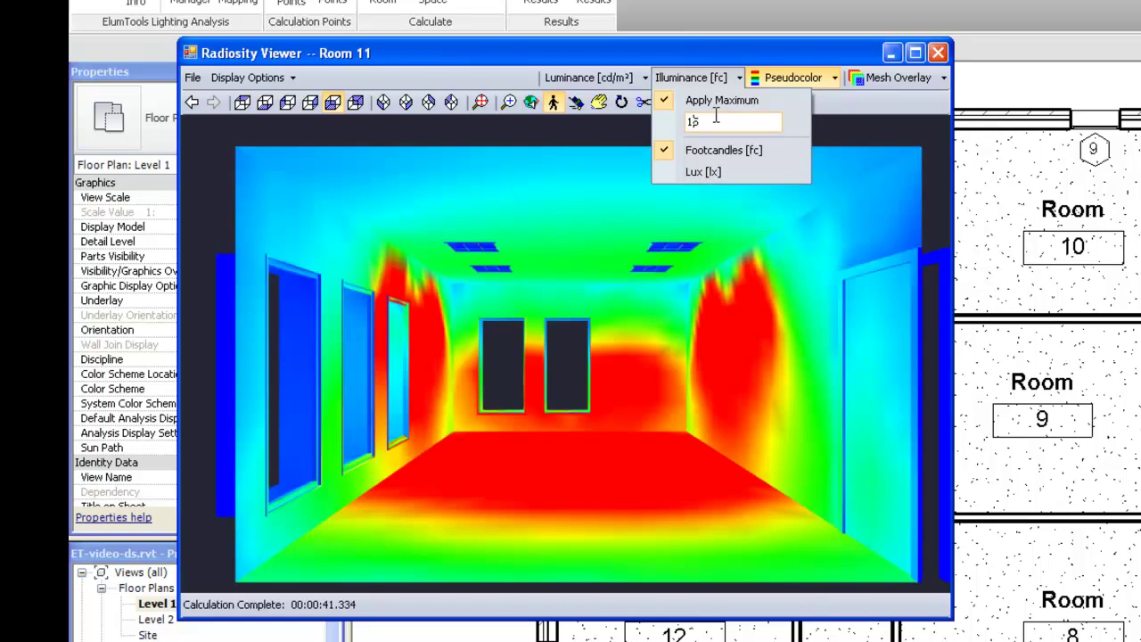
key(BackSpace)
text(5)
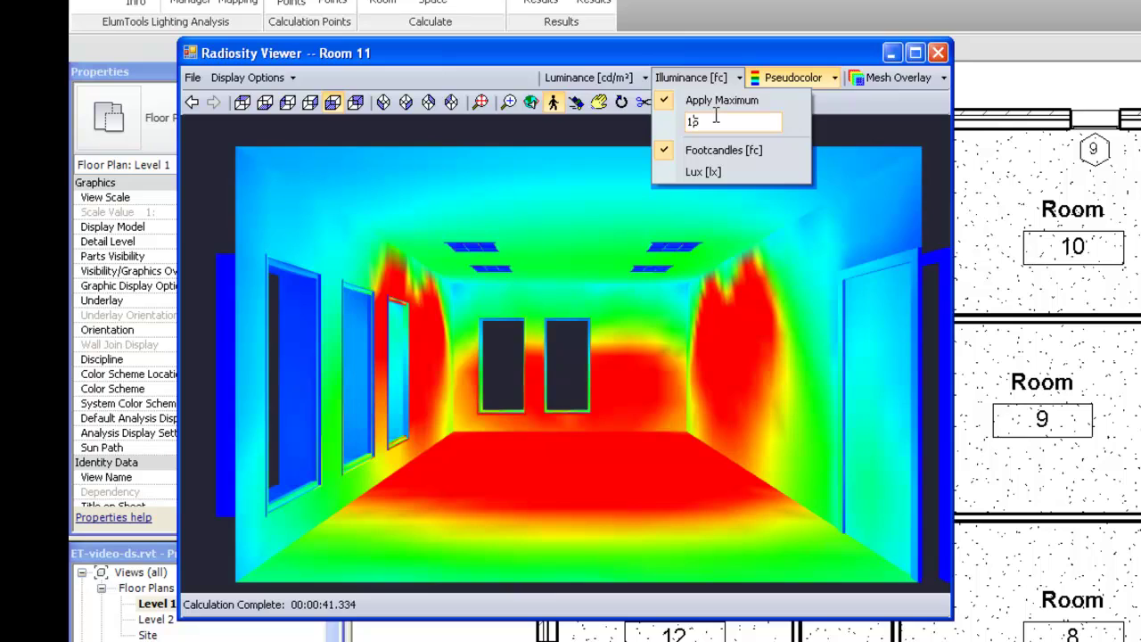
double_click(715, 117)
text(30)
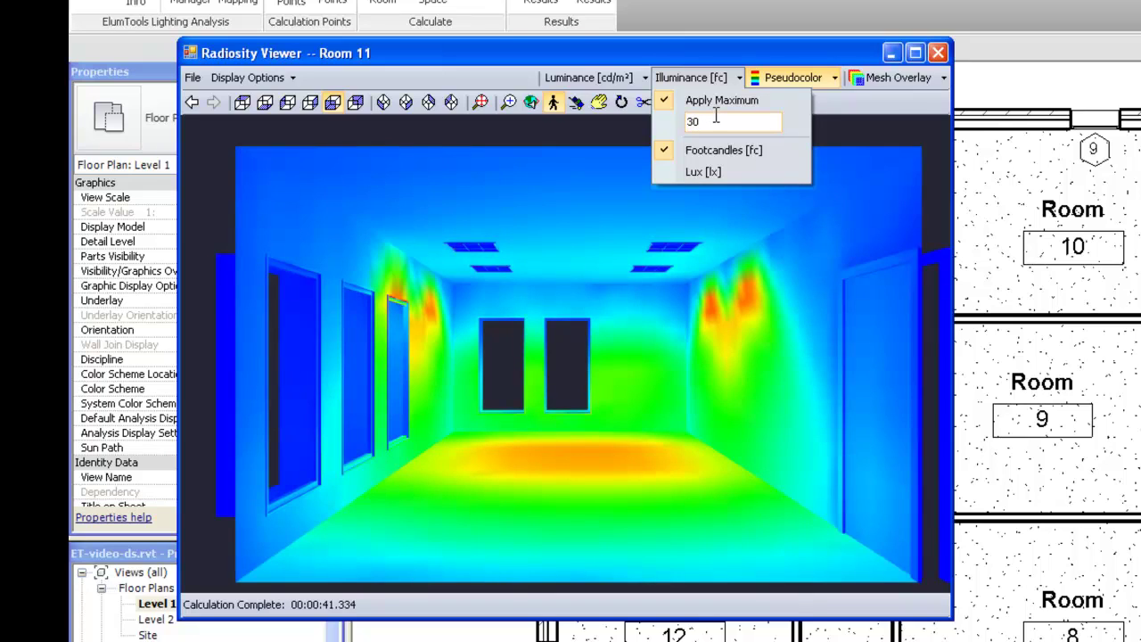
key(Return)
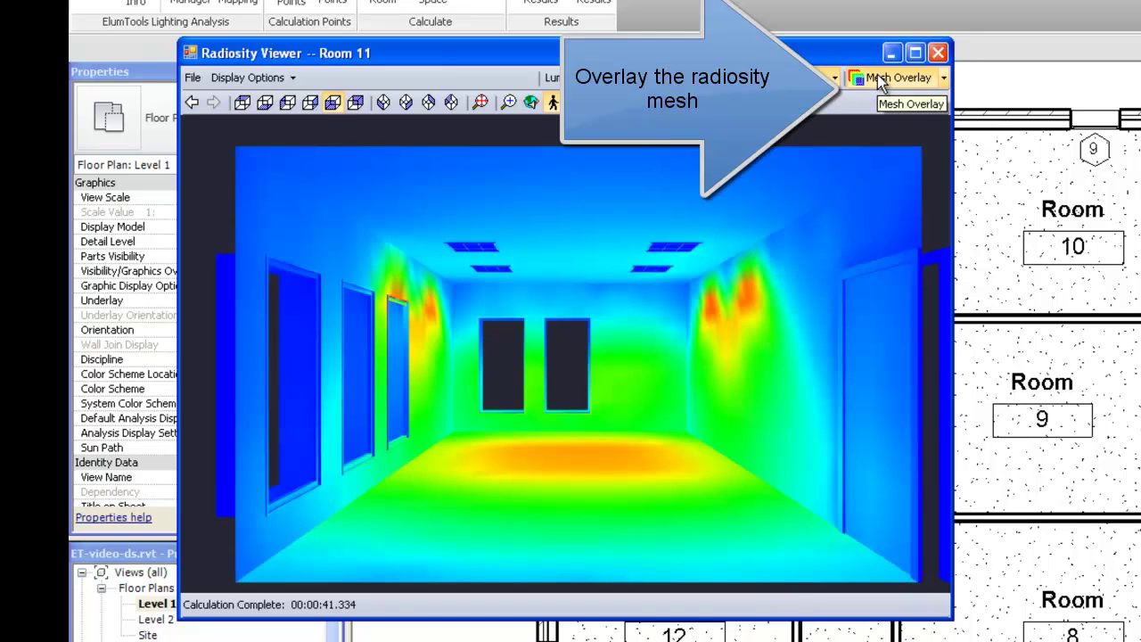
- Return Room 11 to natural shading without mesh, then walk further inside in a maximized viewer
click(878, 78)
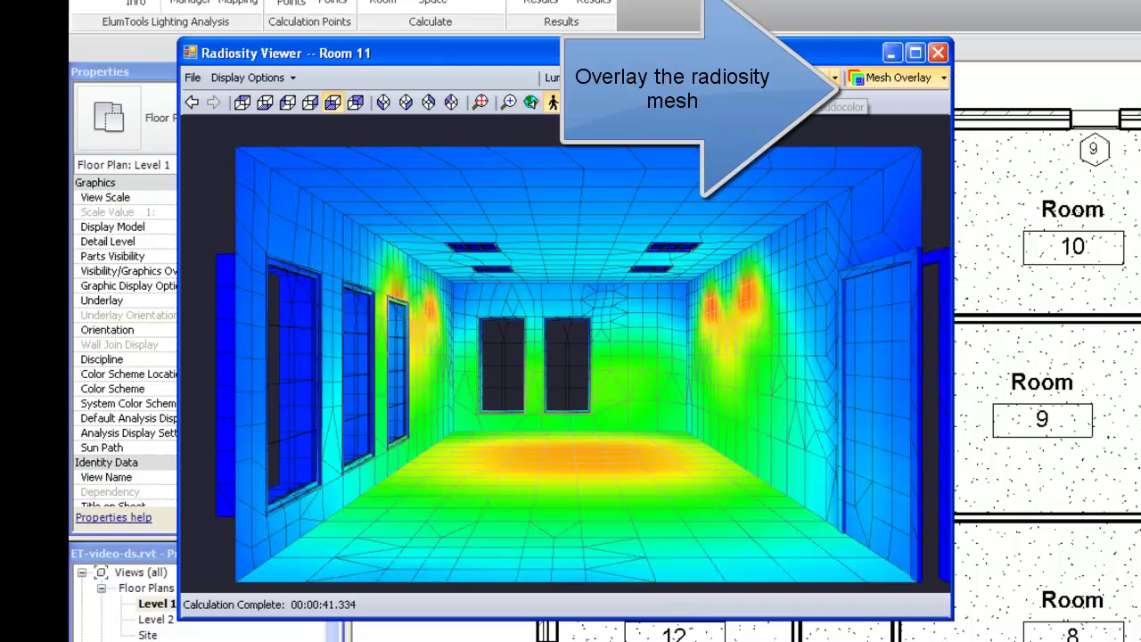
click(806, 80)
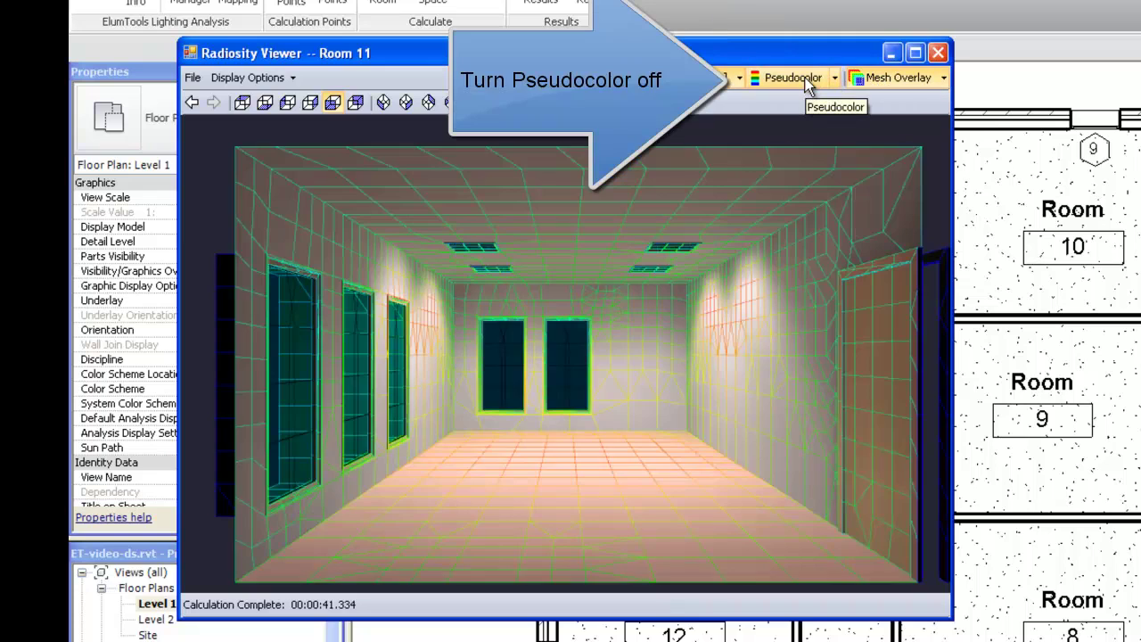
click(858, 81)
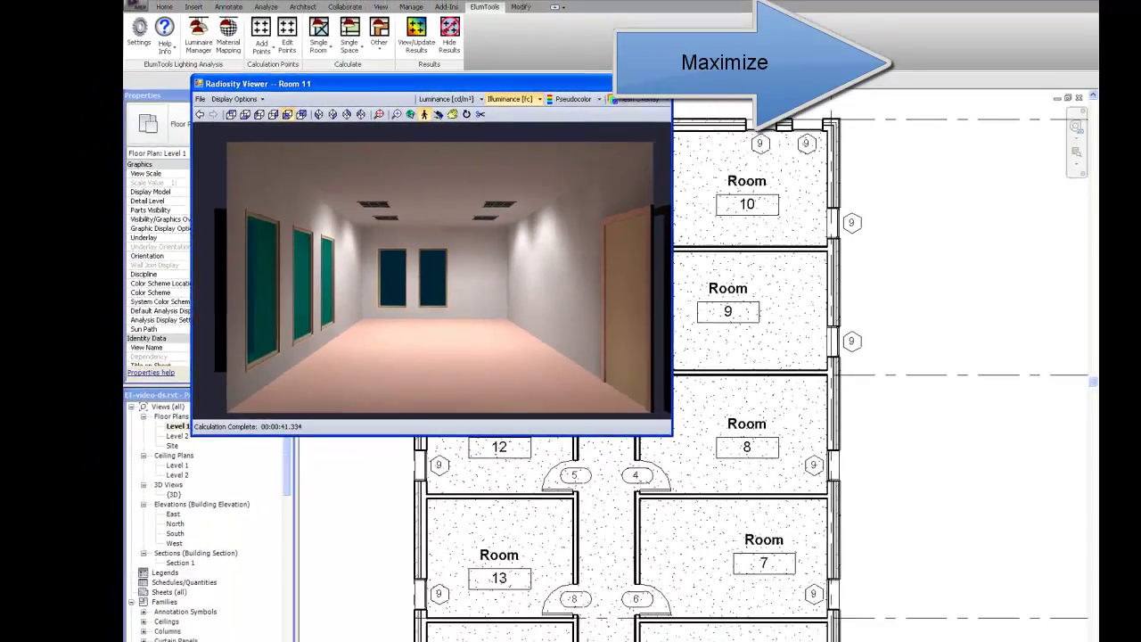
click(647, 83)
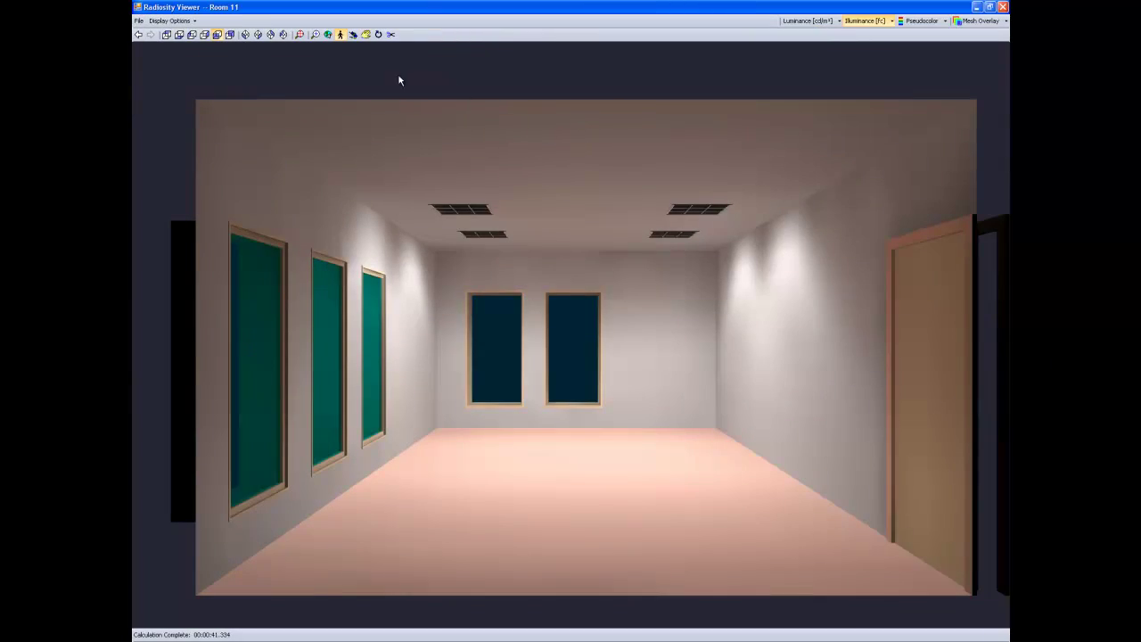
drag(513, 448, 526, 392)
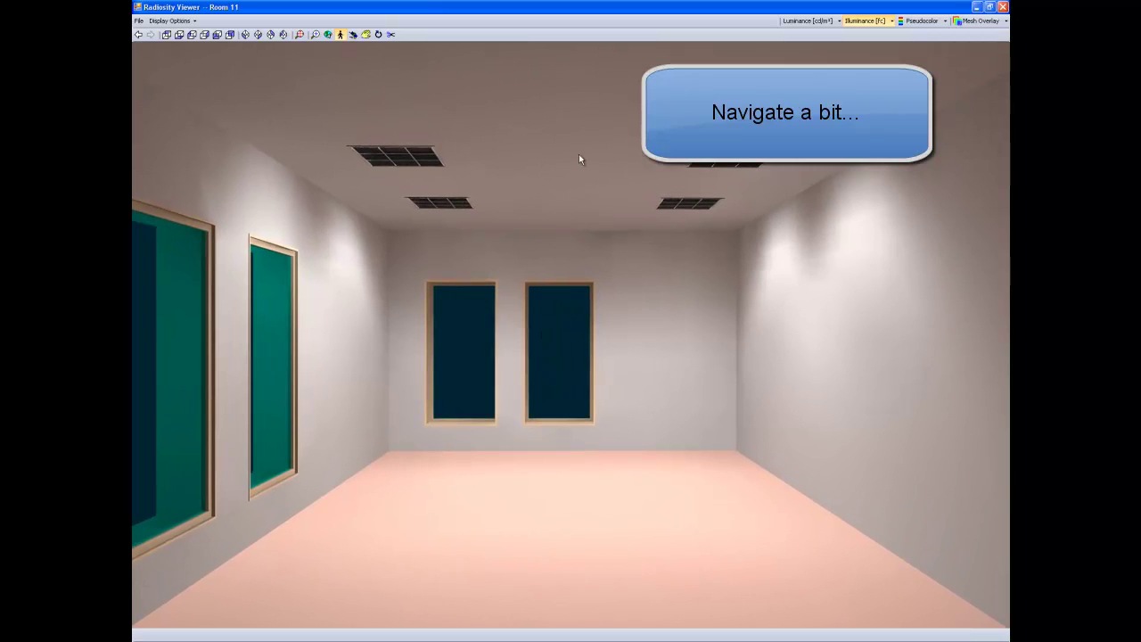
click(989, 7)
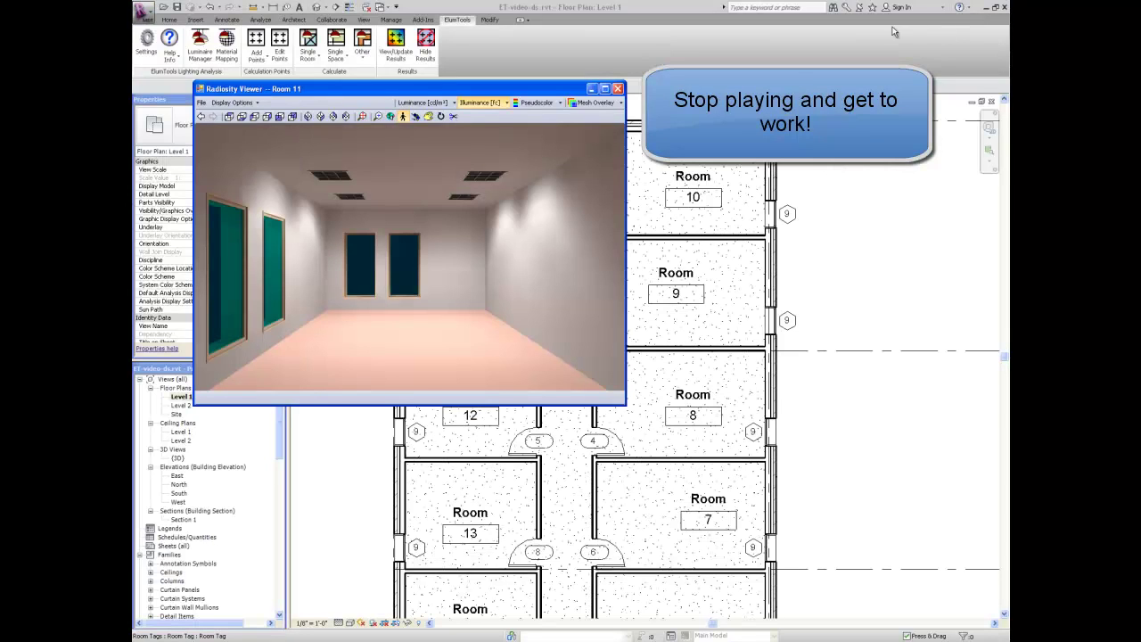
- Close the 3D viewer, show Room 11's illuminance point values, and zoom in on the 4–35 fc results
click(619, 89)
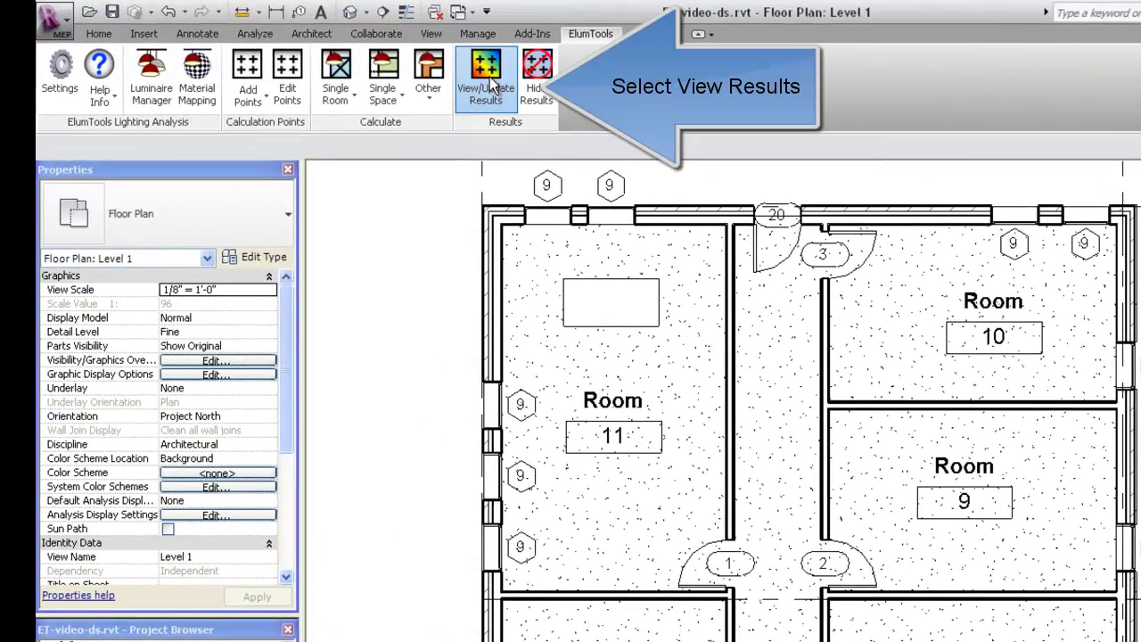
click(488, 80)
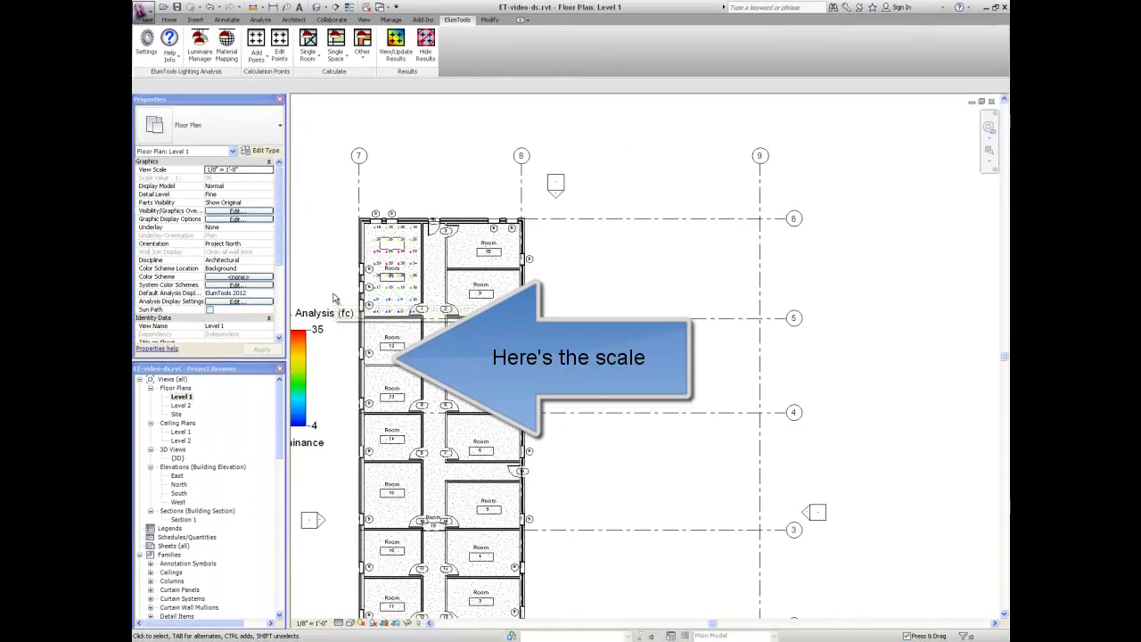
middle_drag(333, 356, 397, 266)
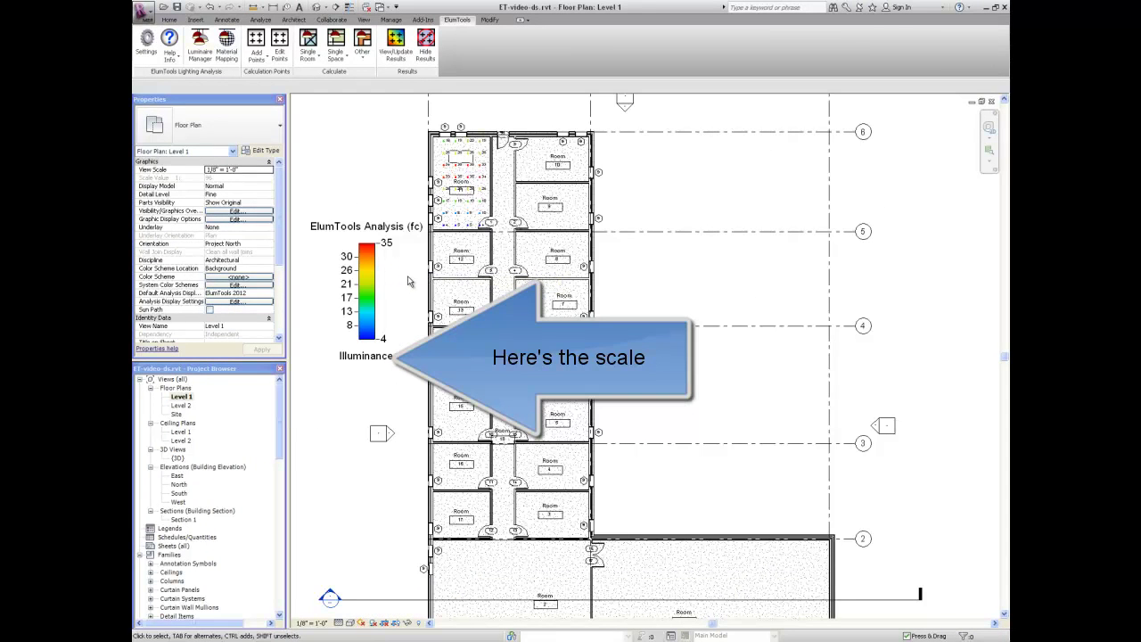
scroll(467, 198, up, 4)
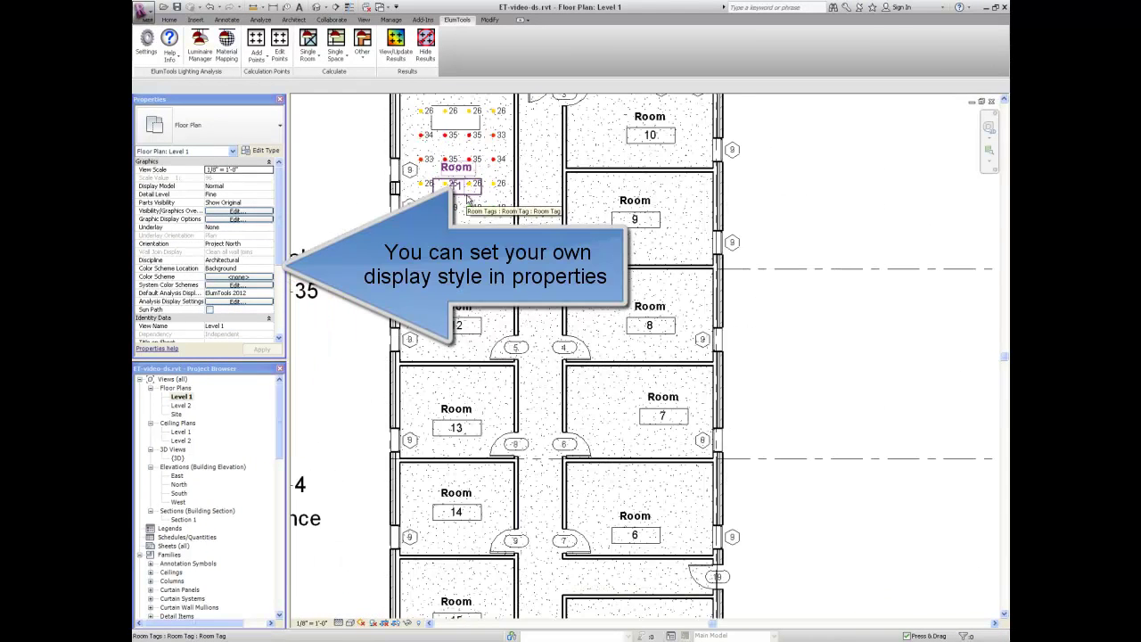
middle_drag(457, 187, 459, 294)
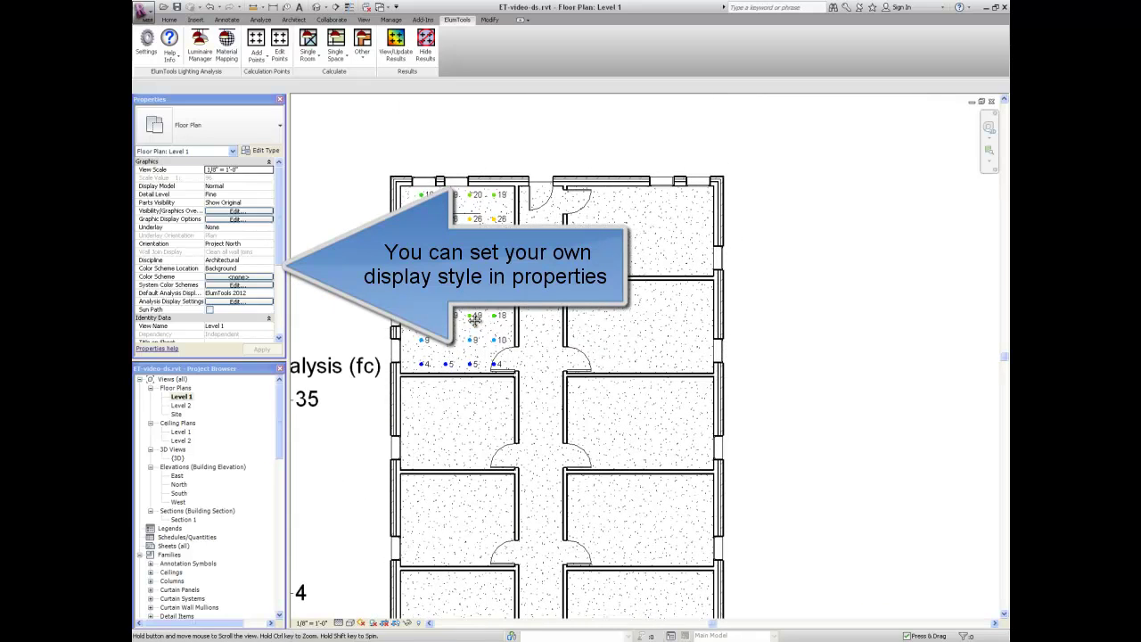
scroll(459, 294, up, 2)
scroll(462, 287, up, 2)
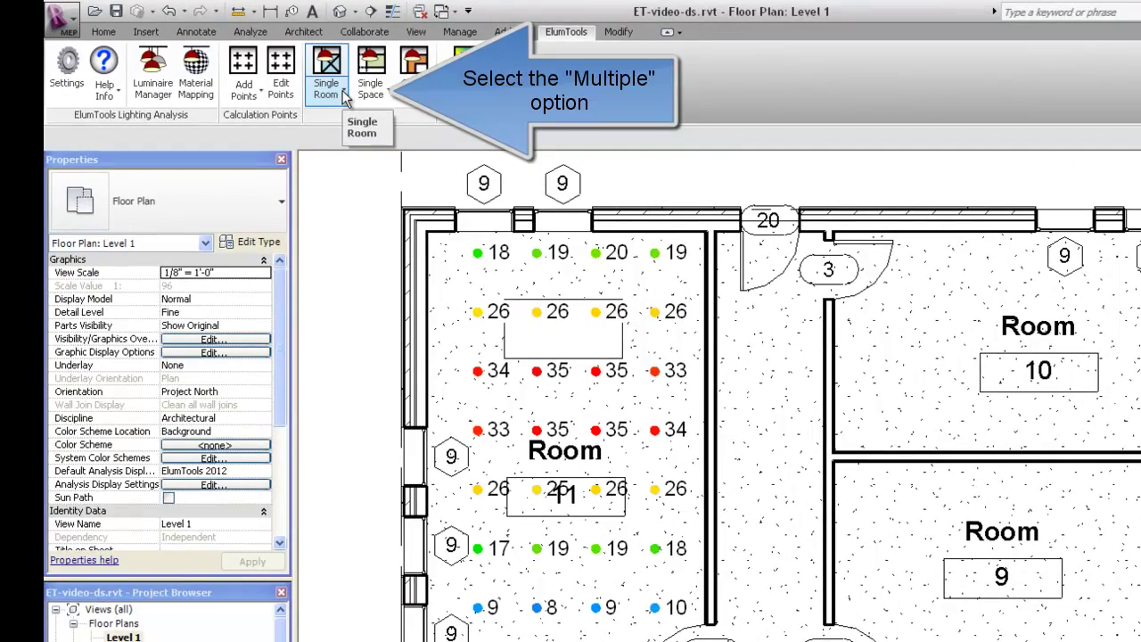
- Start a Multiple Rooms calculation with Room 11 picked and finish the room selection
click(343, 96)
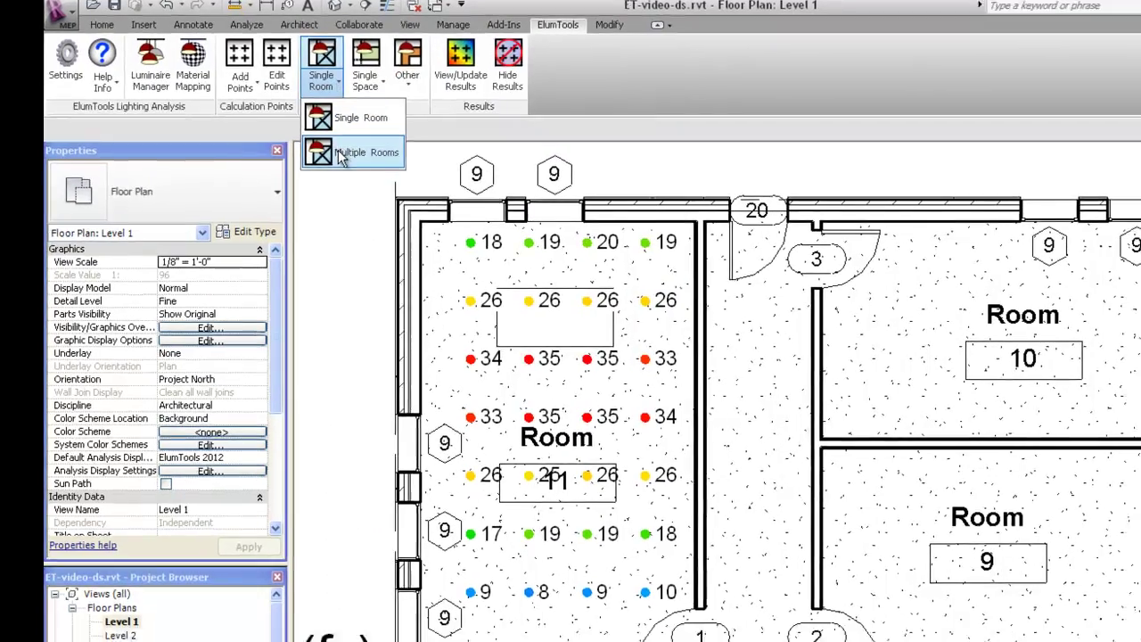
click(348, 153)
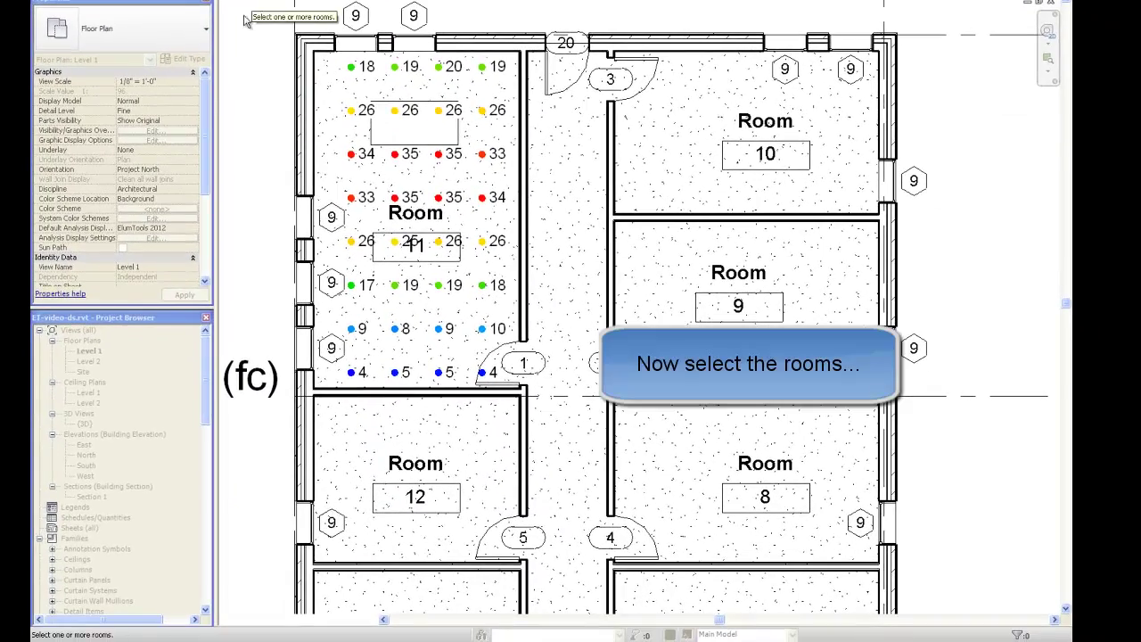
click(382, 197)
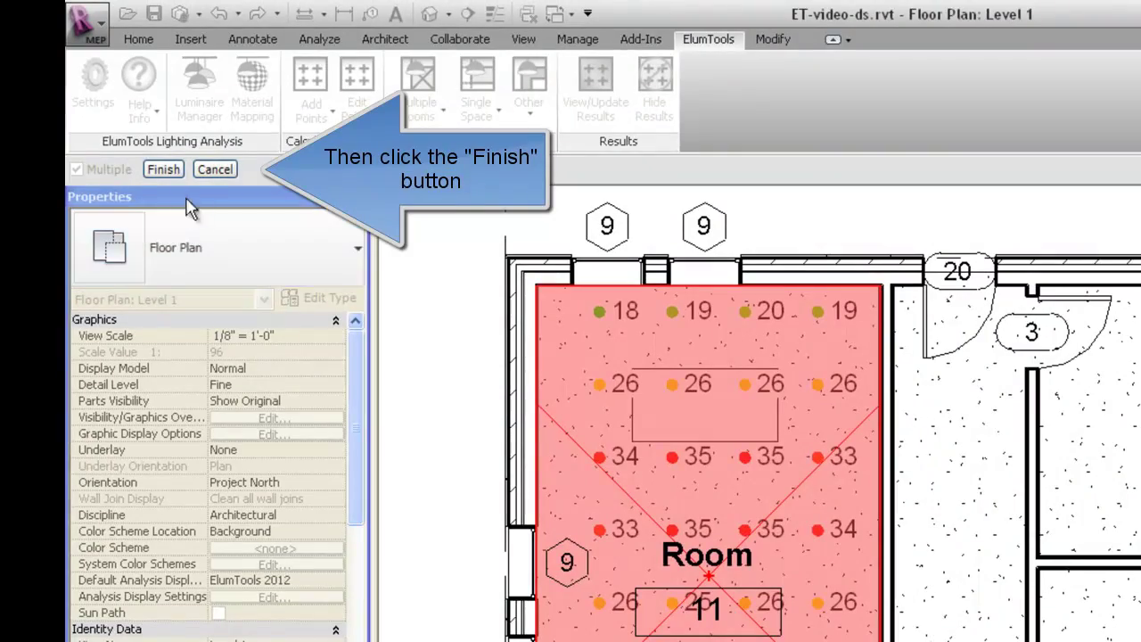
click(156, 171)
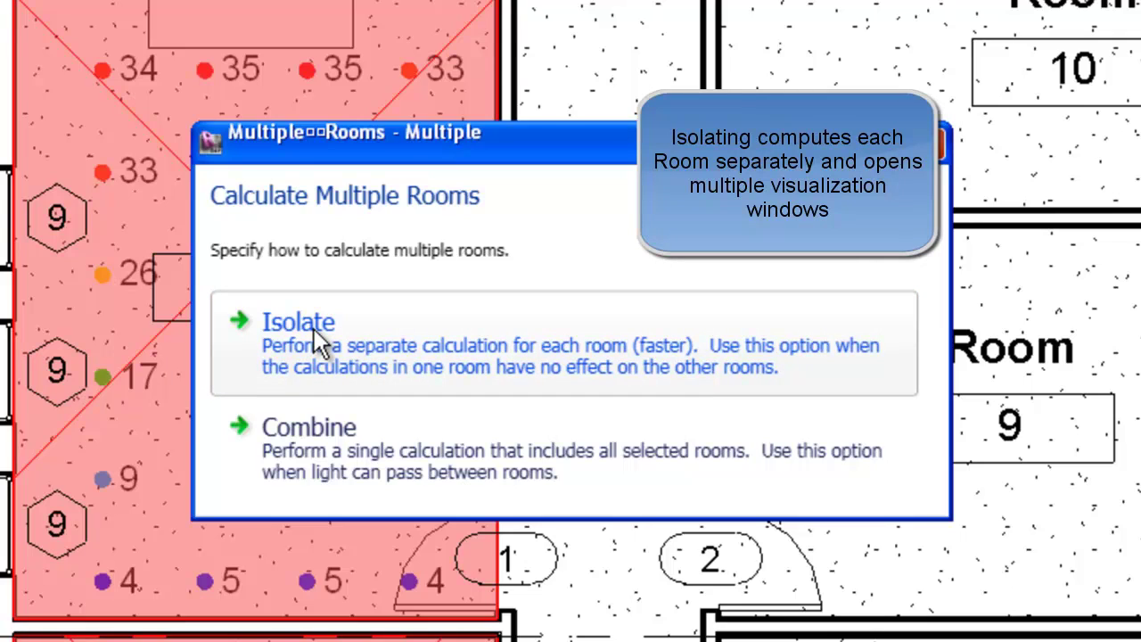
- Run the Combine calculation, then view the rendering from Top, Front and Right and orbit it
click(316, 433)
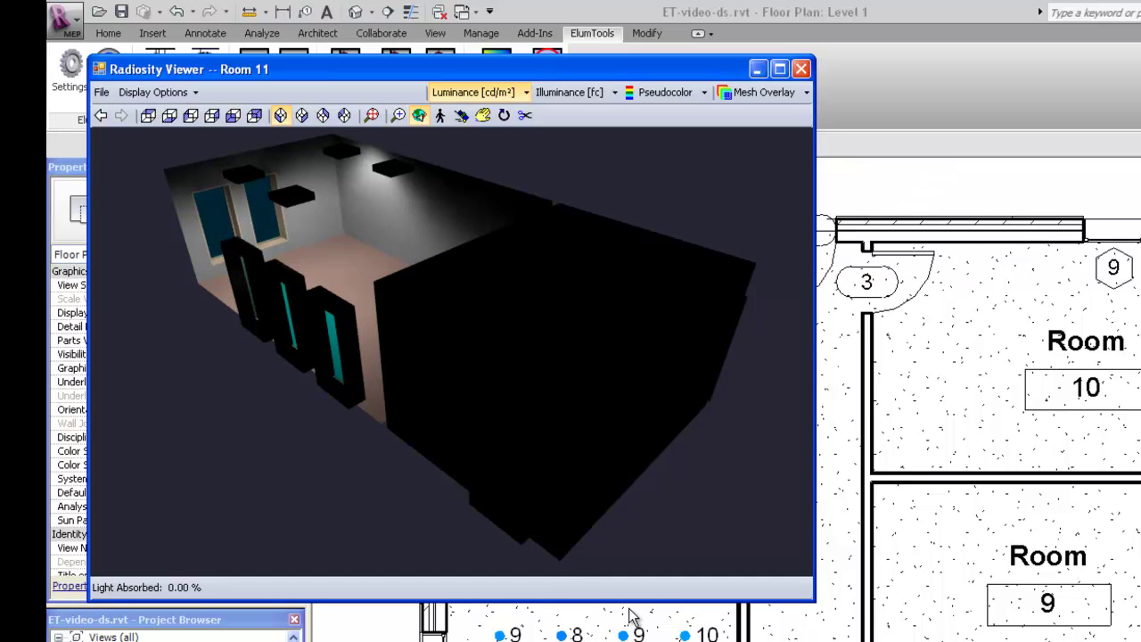
click(147, 116)
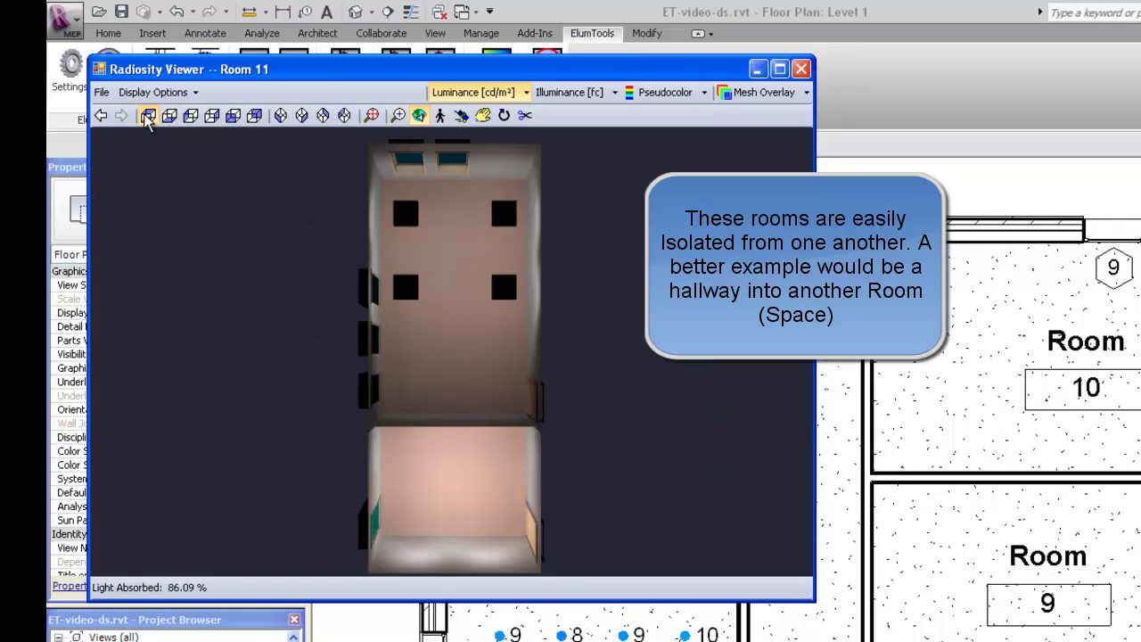
click(233, 116)
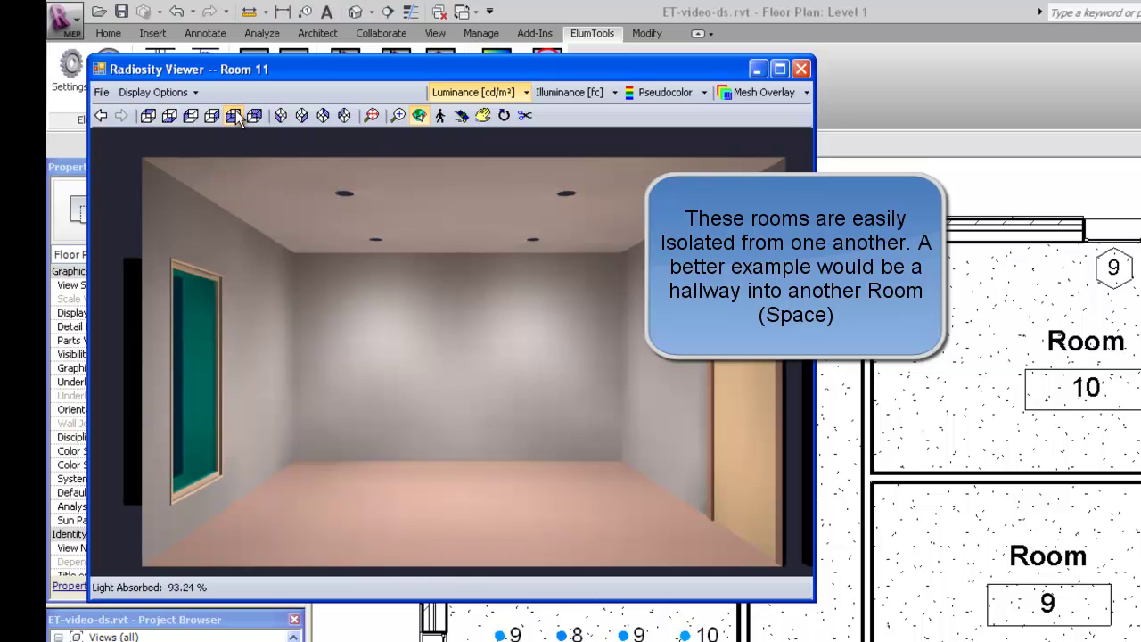
click(215, 113)
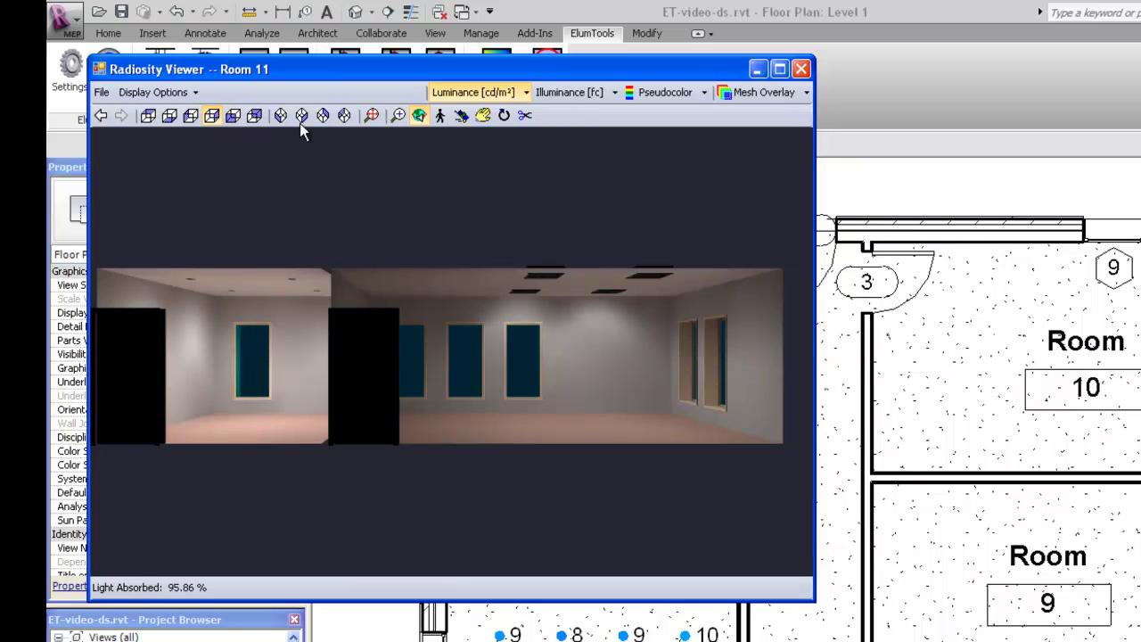
click(418, 115)
drag(204, 457, 637, 310)
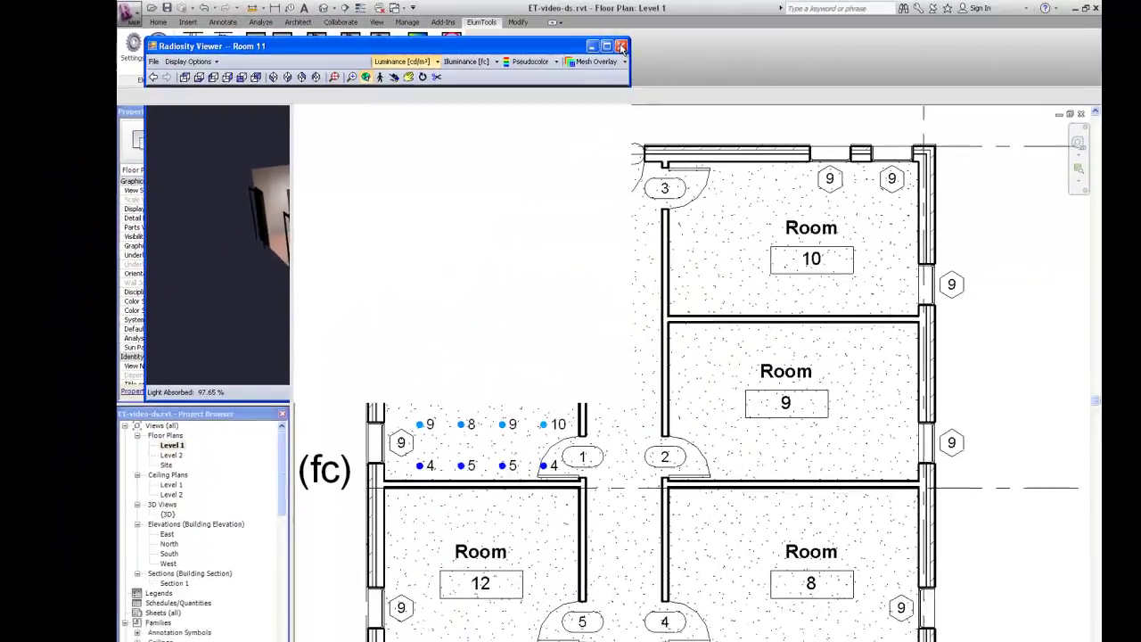
- Close the Radiosity Viewer, hide the point results, and keep ElumTools Geometry set to Optimized
click(802, 69)
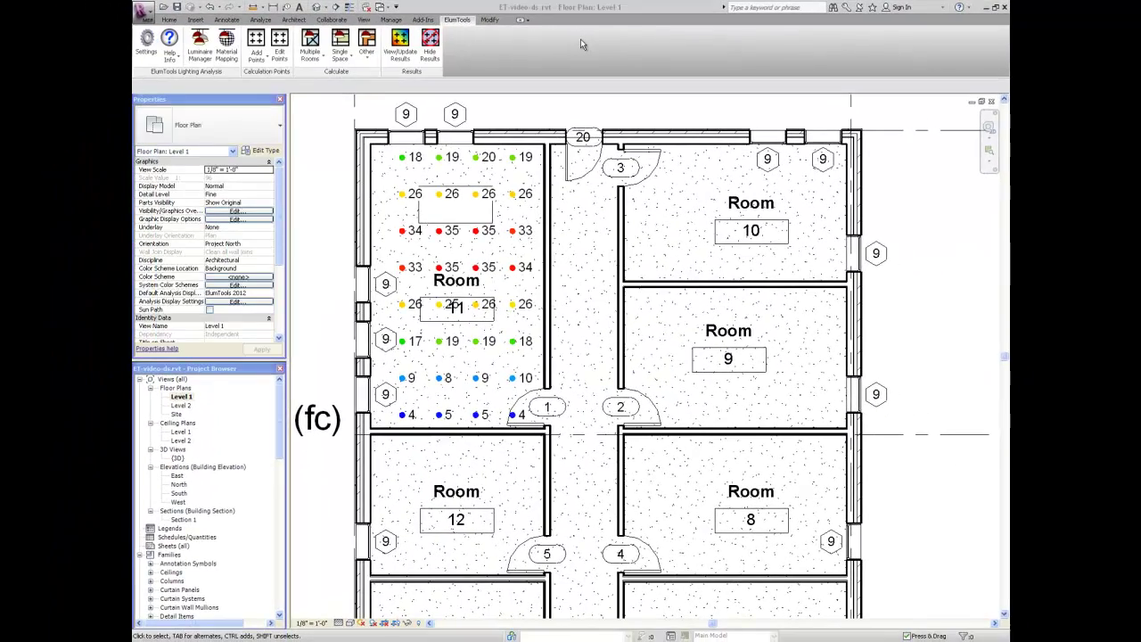
click(429, 51)
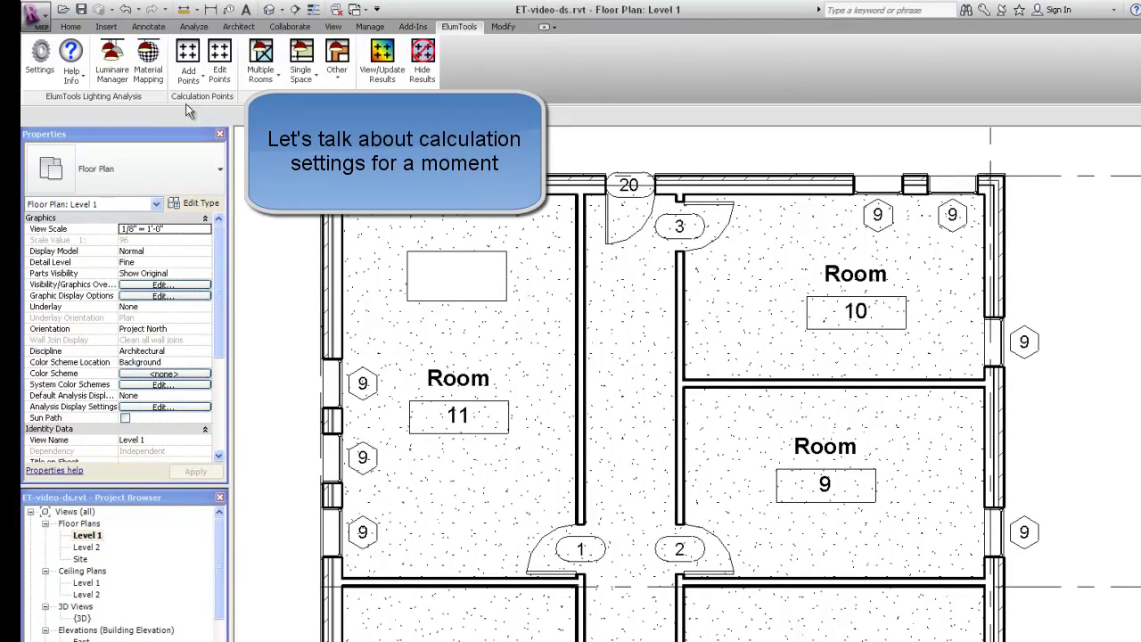
click(39, 56)
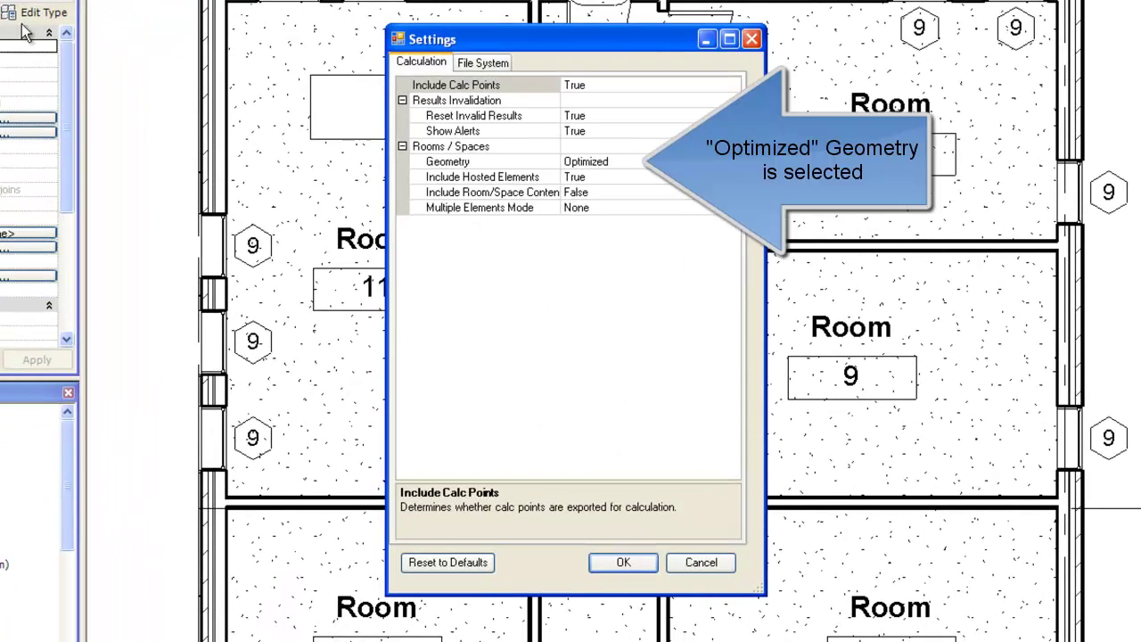
click(664, 161)
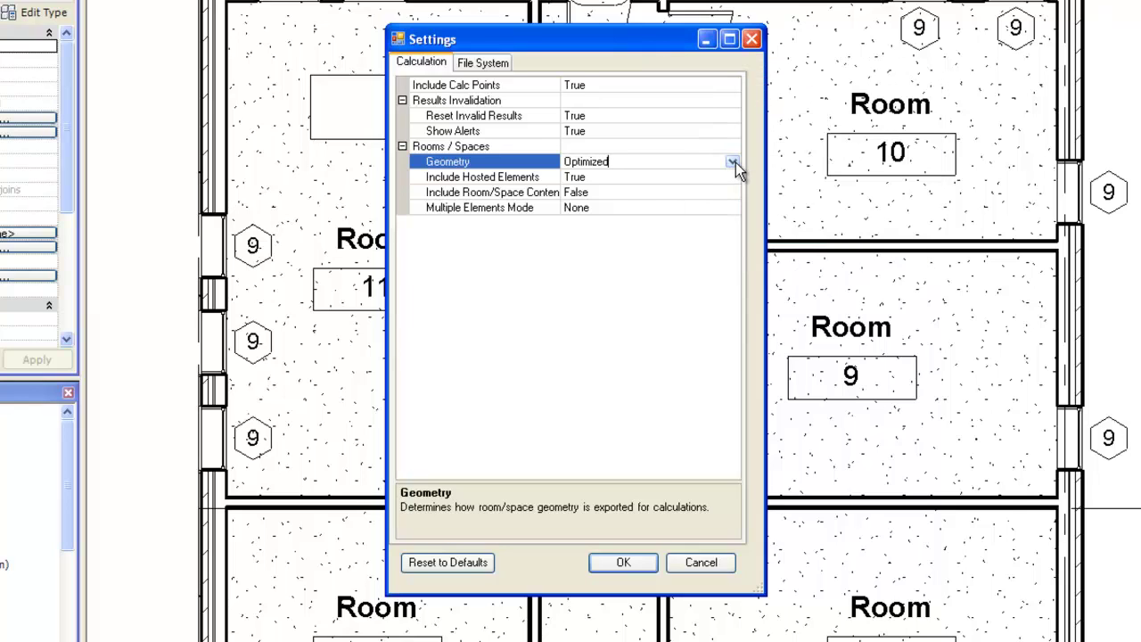
click(733, 163)
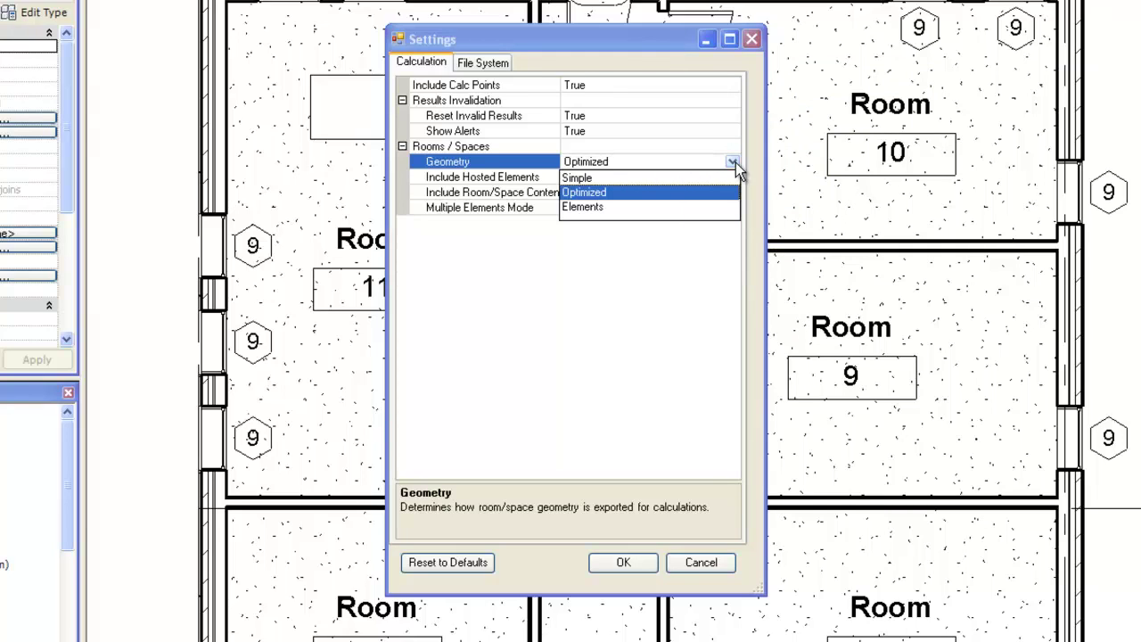
click(735, 162)
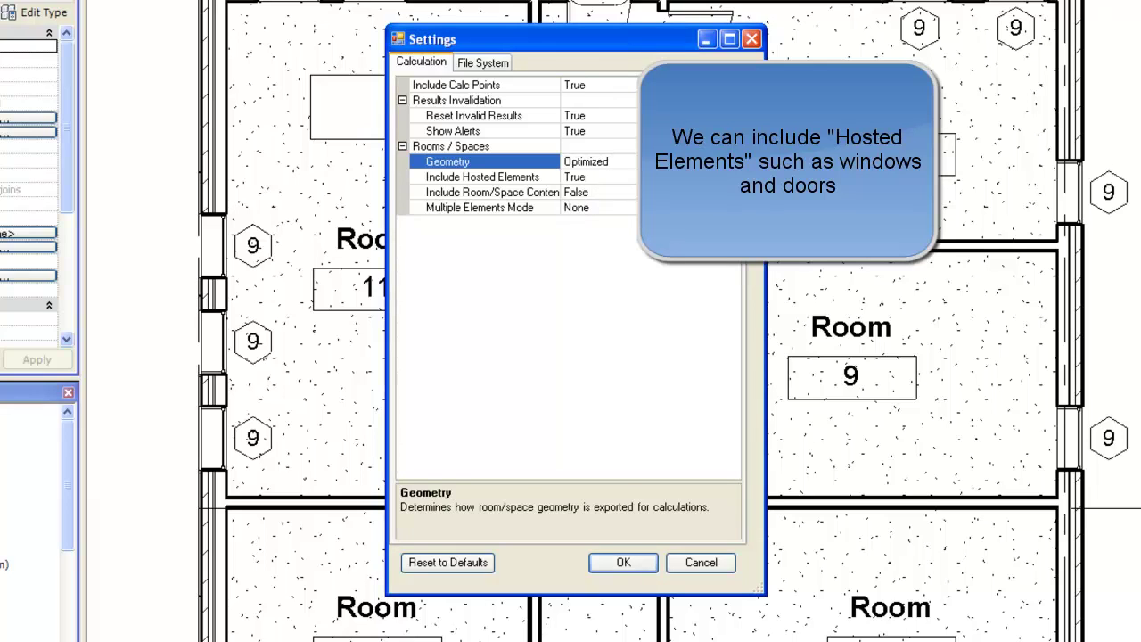
- Keep Include Hosted Elements True and set Include Room/Space Contents to True
click(575, 177)
click(735, 177)
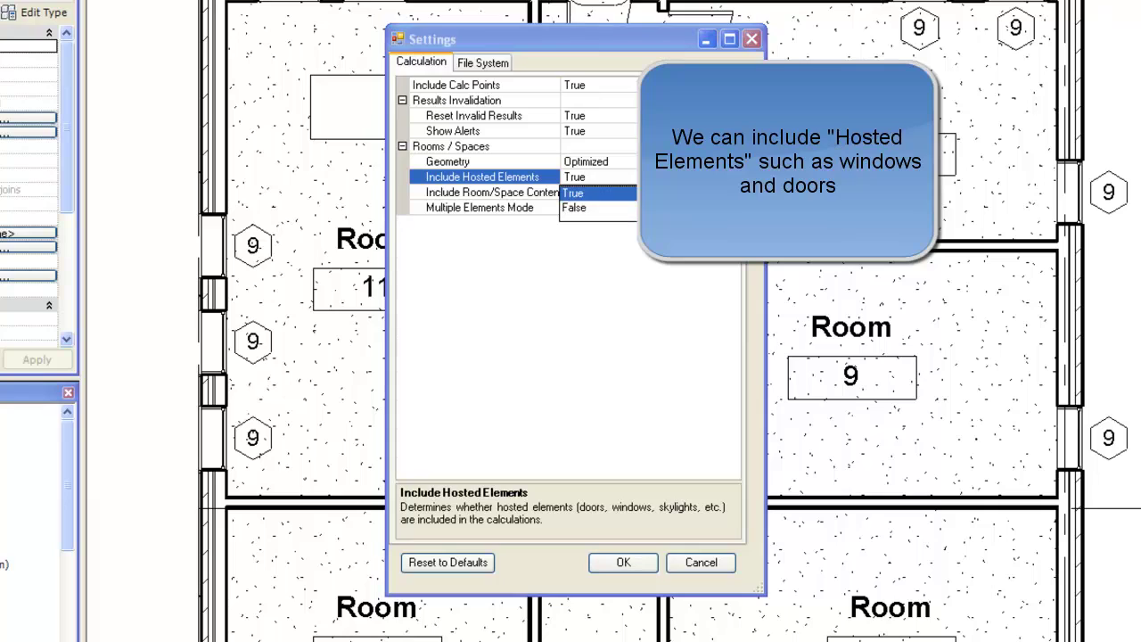
click(734, 177)
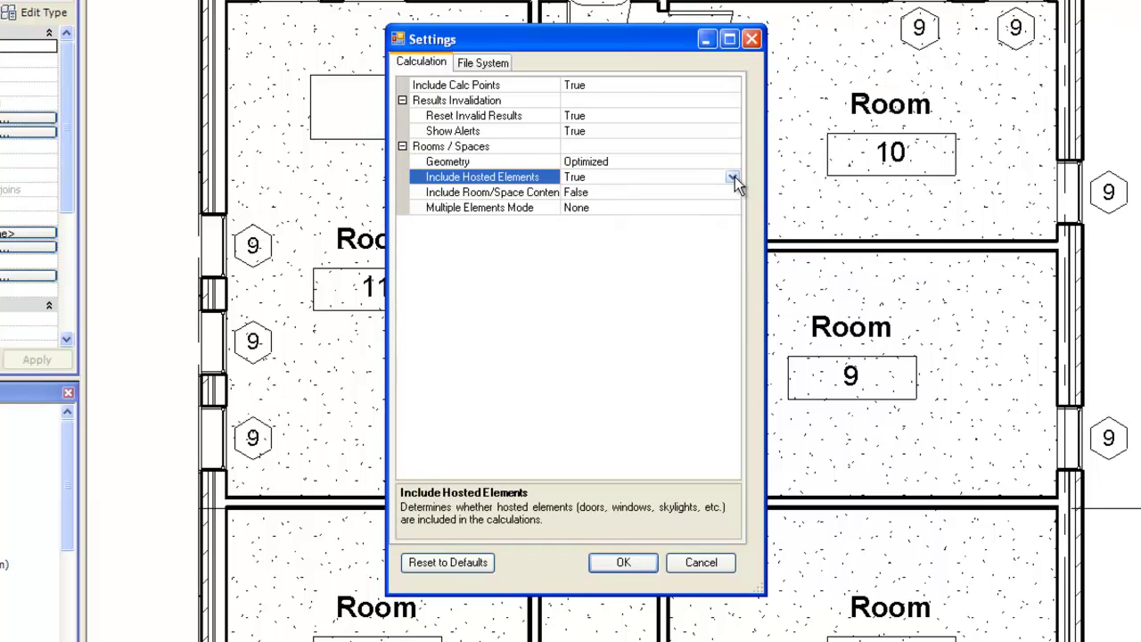
click(611, 191)
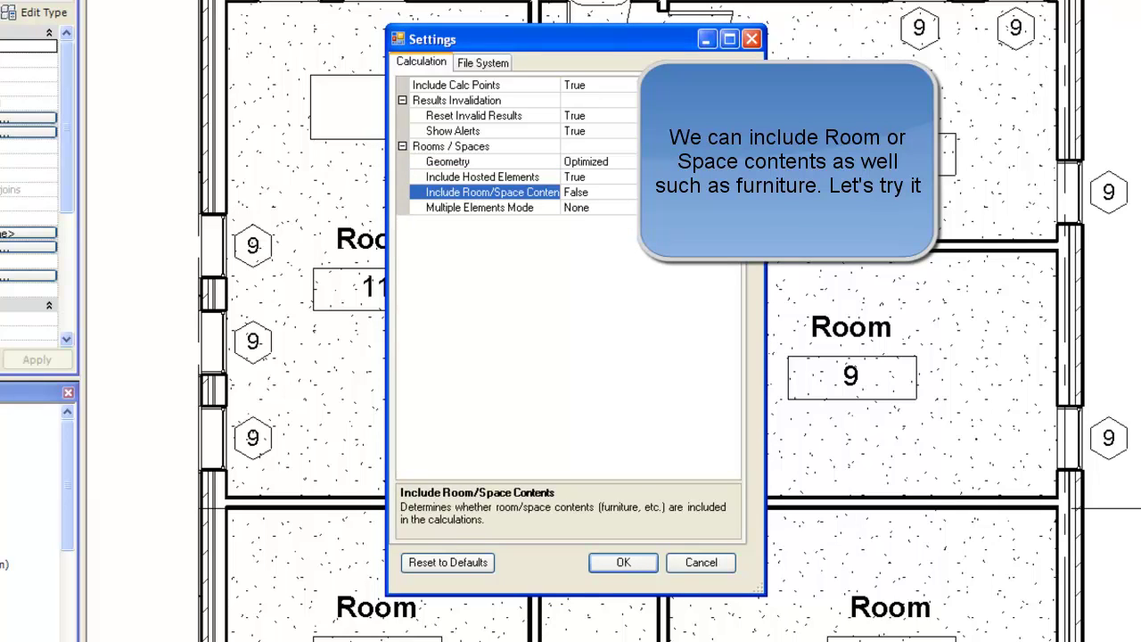
click(736, 192)
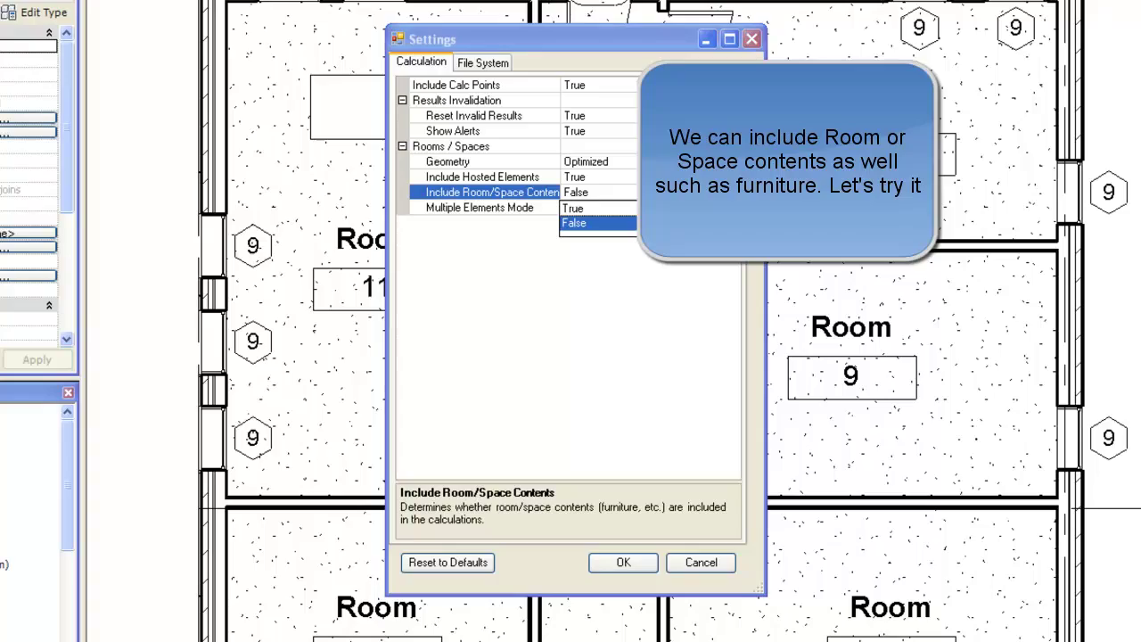
click(575, 209)
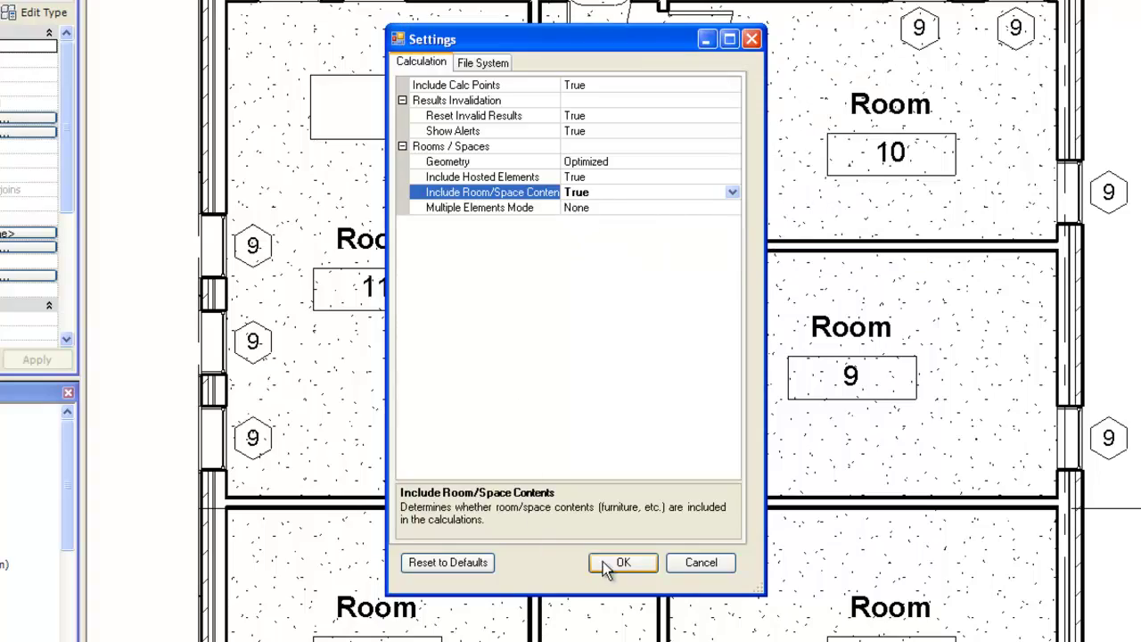
- Apply the settings, recalculate Room 11 as a Single Room, and orbit the rendering to see the desk
click(623, 560)
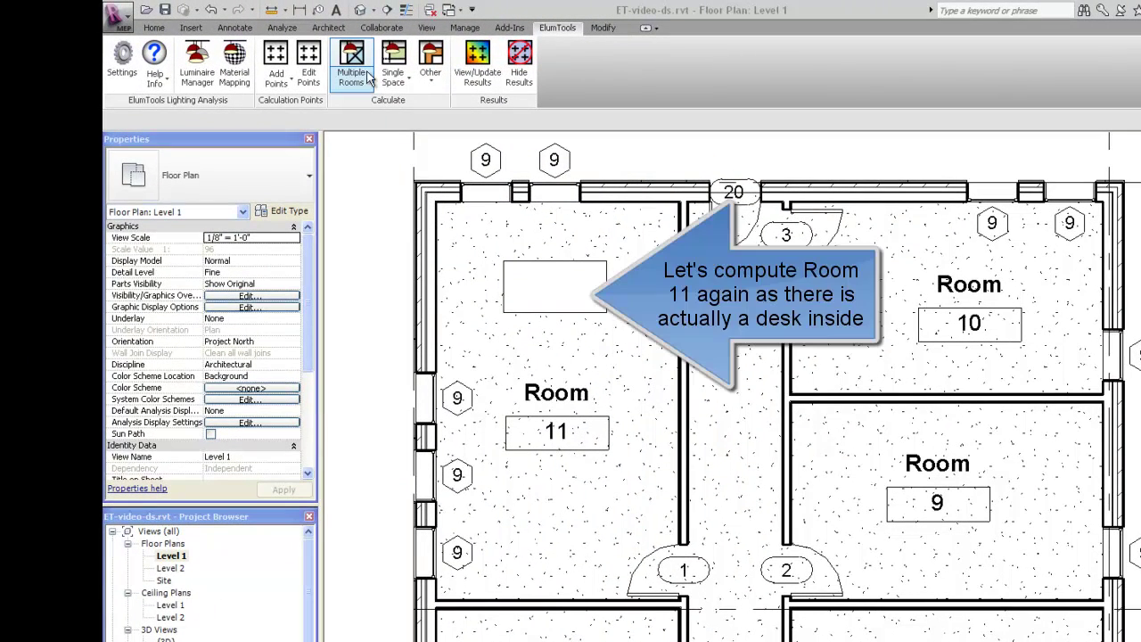
click(368, 80)
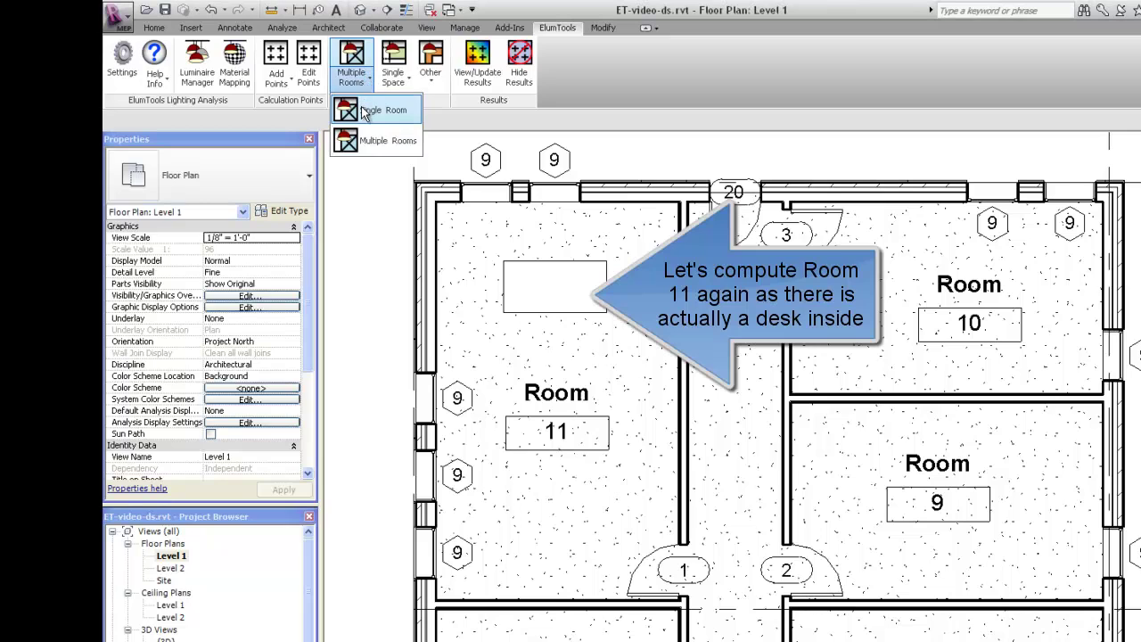
click(365, 110)
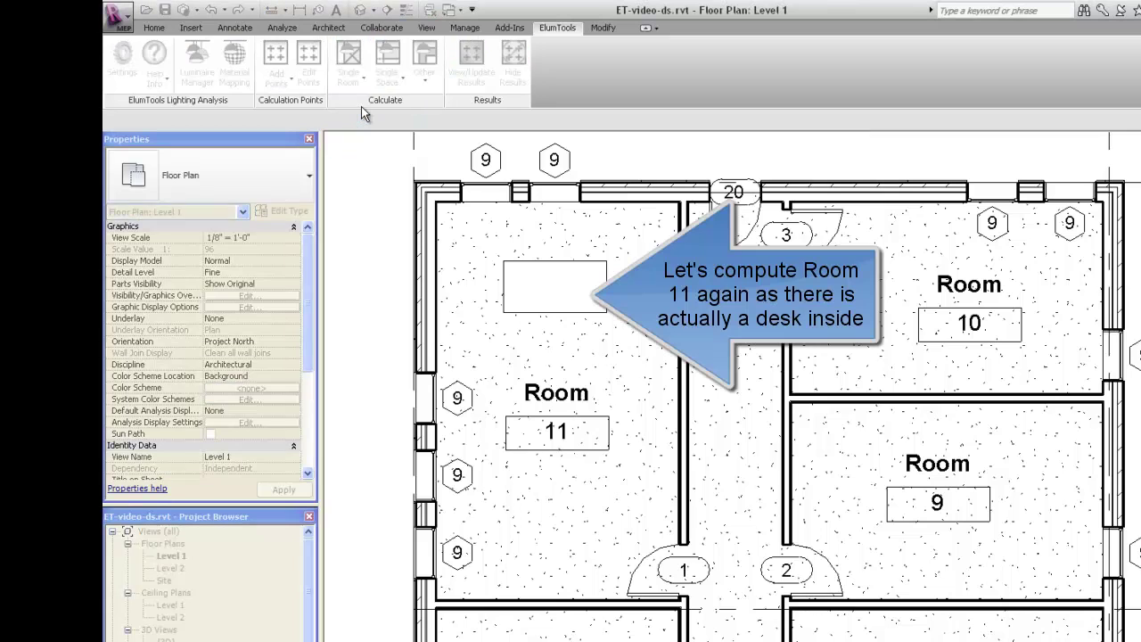
click(476, 318)
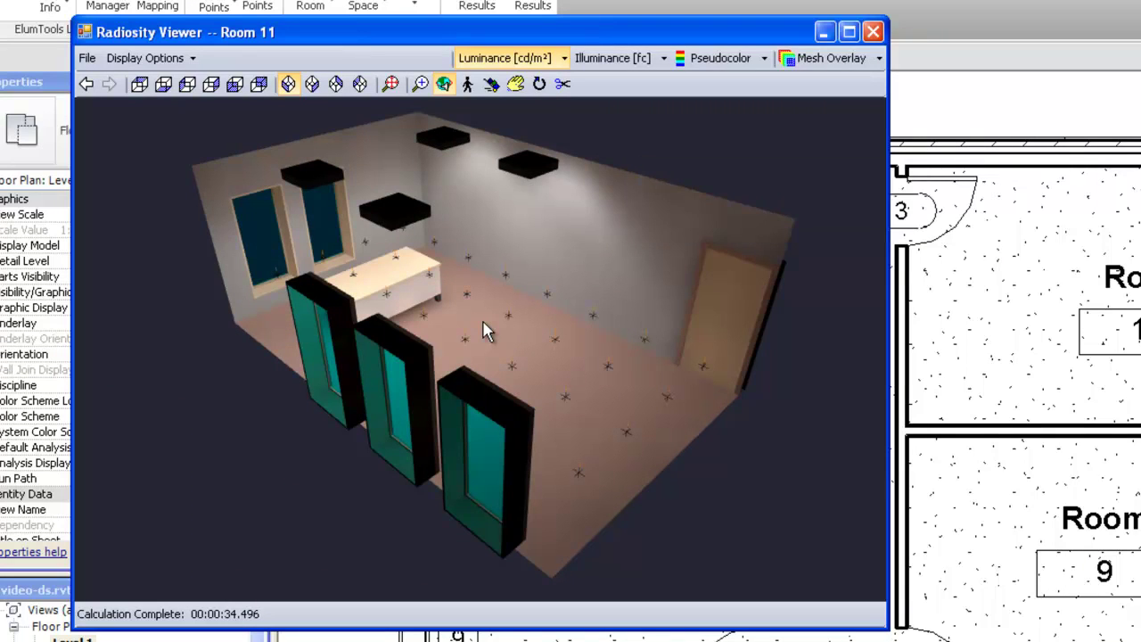
drag(484, 330, 346, 326)
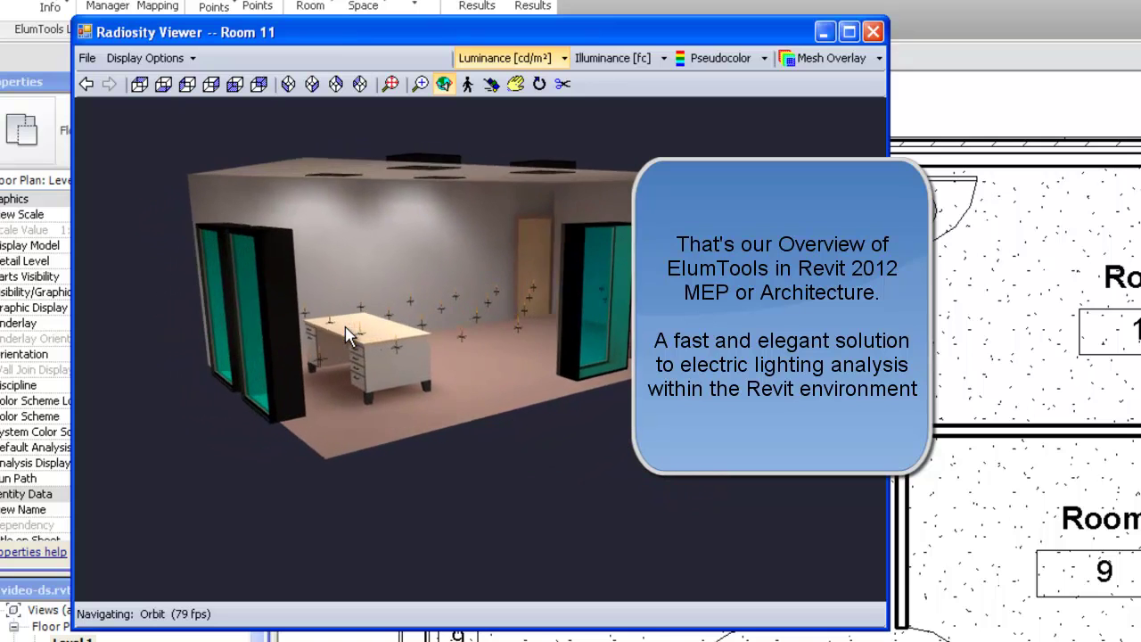